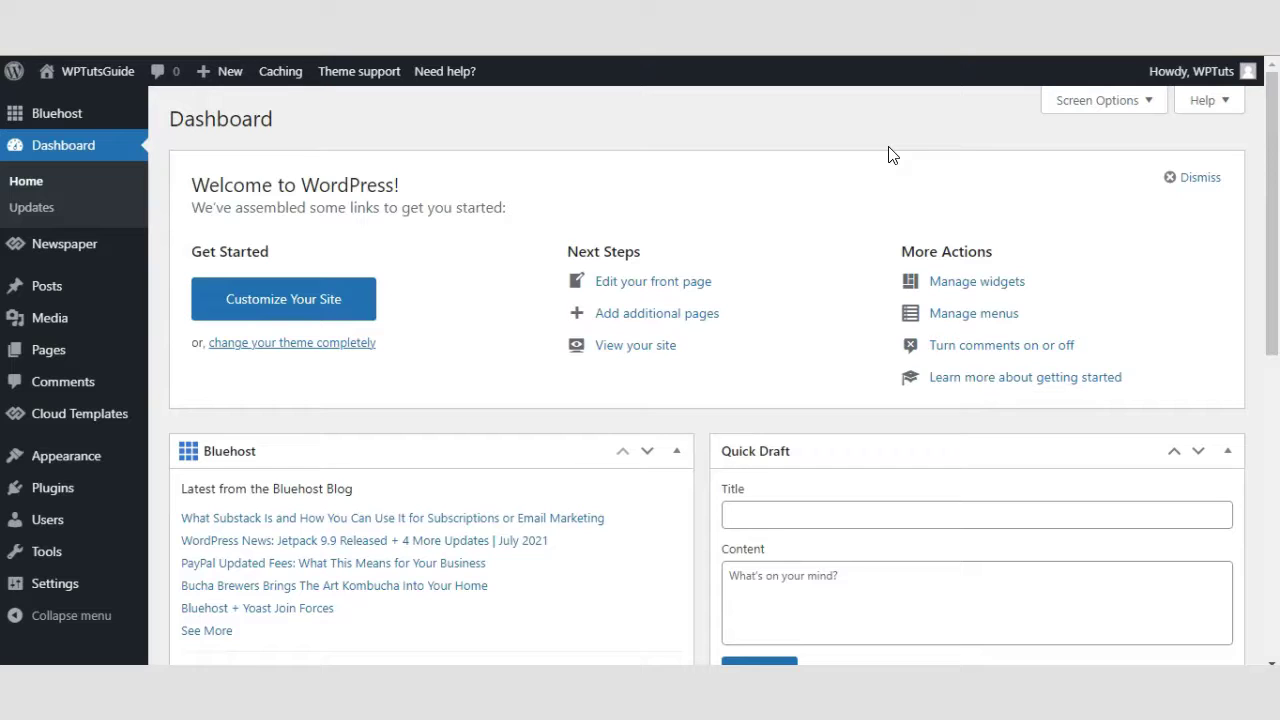
Step: Open Bluehost's shared hosting page with the BASIC, PLUS, CHOICE PLUS and PRO plans
click(889, 122)
click(951, 146)
mouse_move(78, 122)
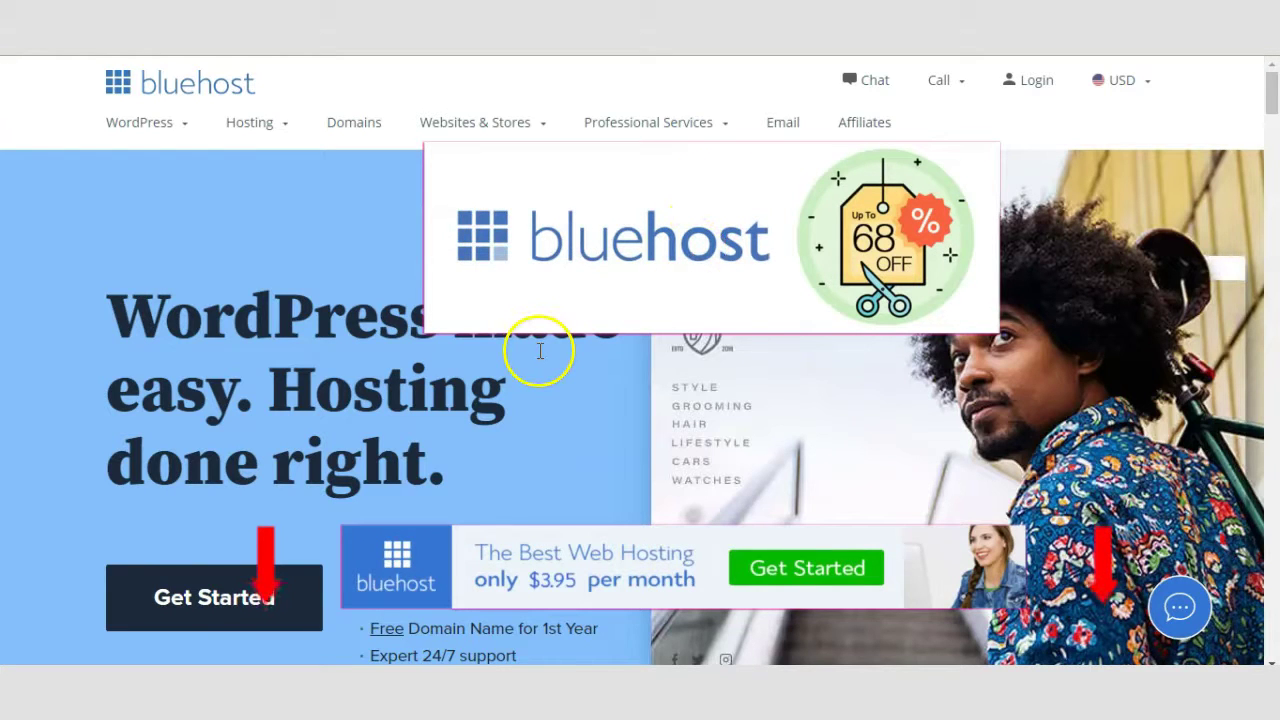
scroll(537, 363, down, 1)
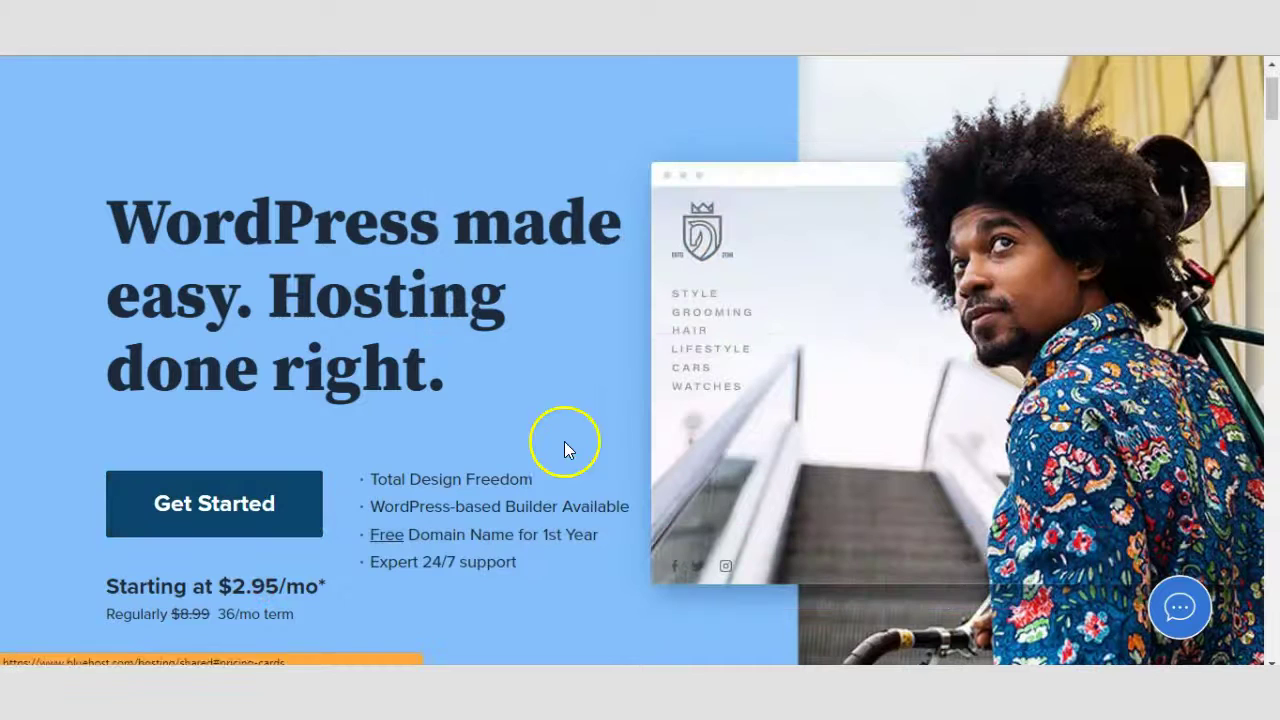
scroll(539, 400, down, 5)
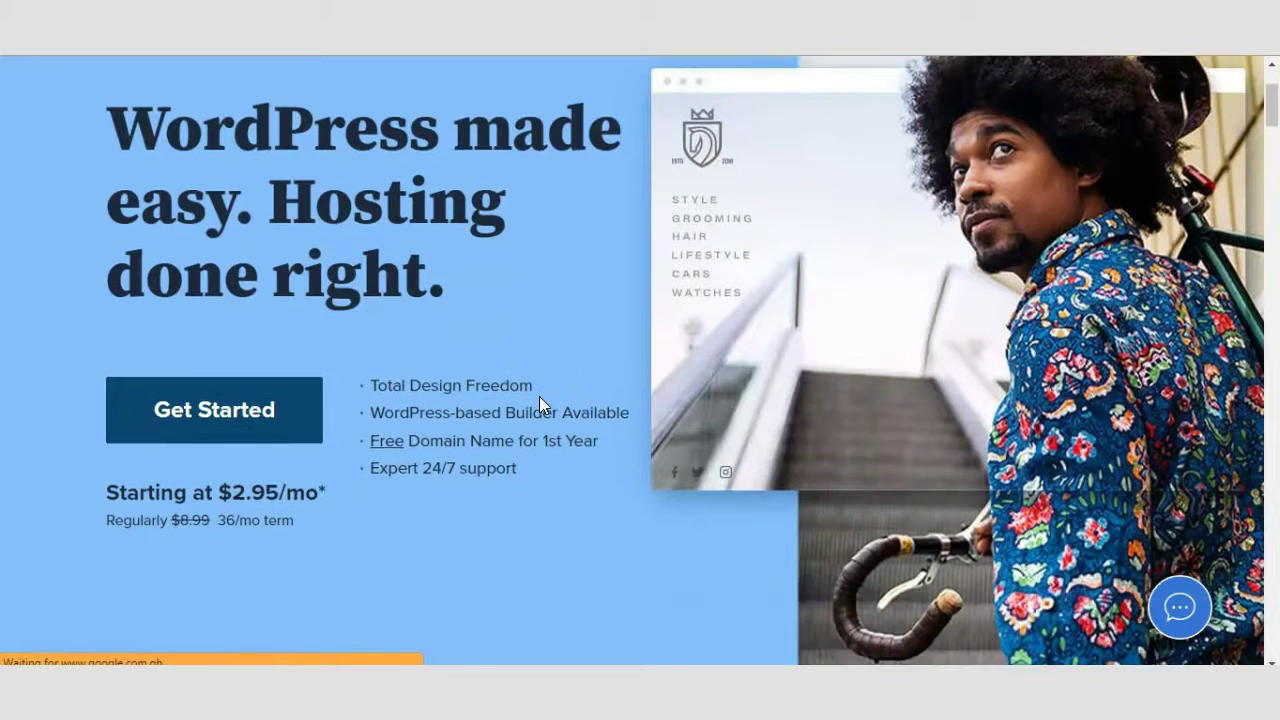
scroll(540, 403, down, 4)
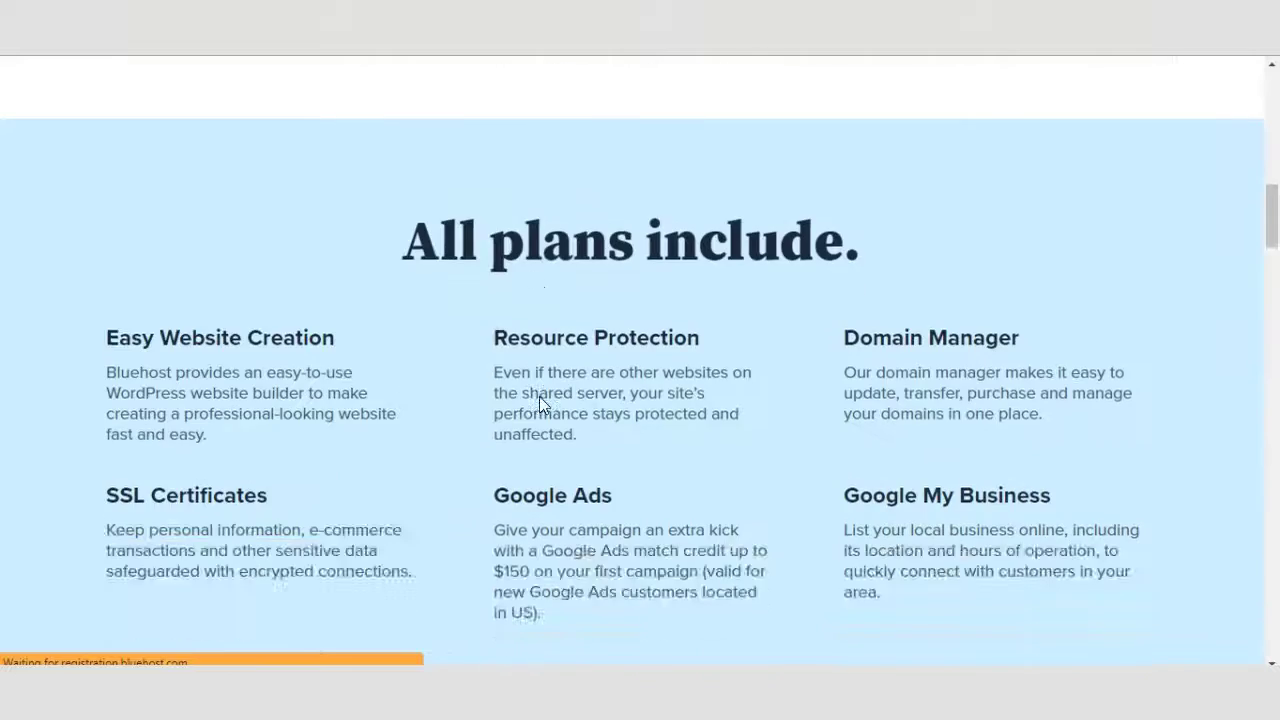
scroll(540, 400, up, 4)
click(560, 358)
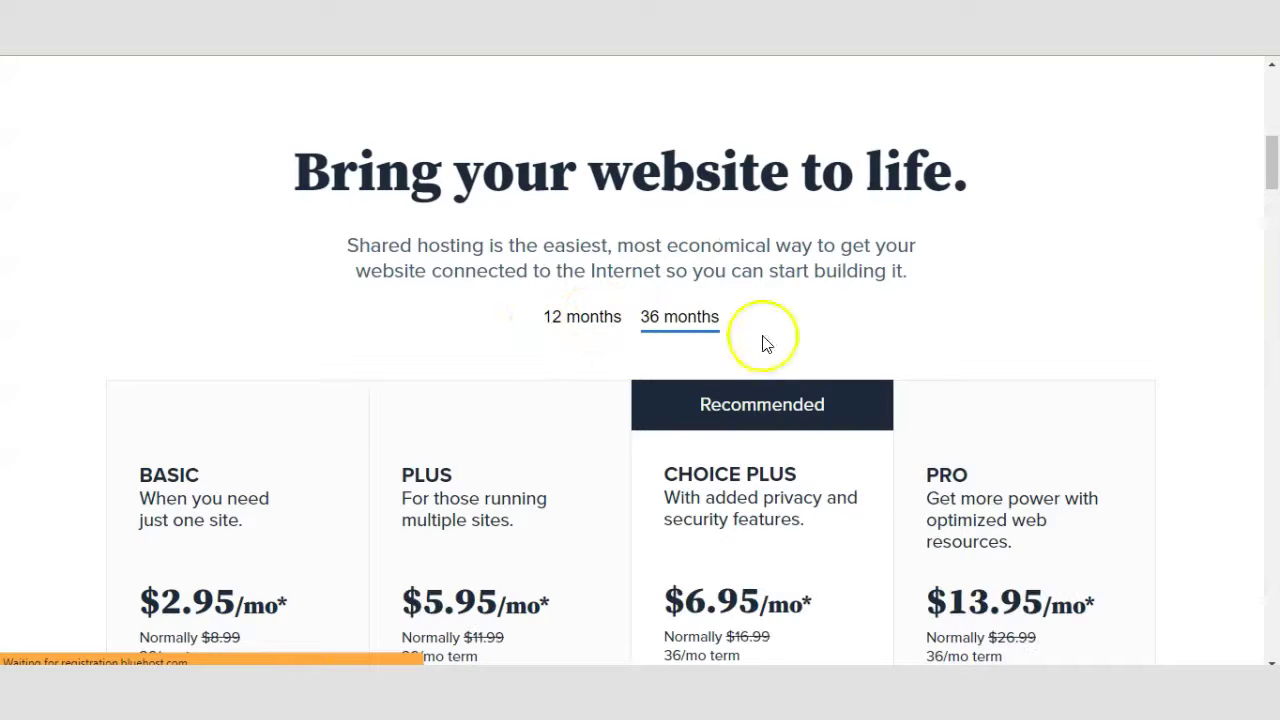
Step: Scroll through the plan prices and features, then back up to the top
scroll(838, 332, down, 1)
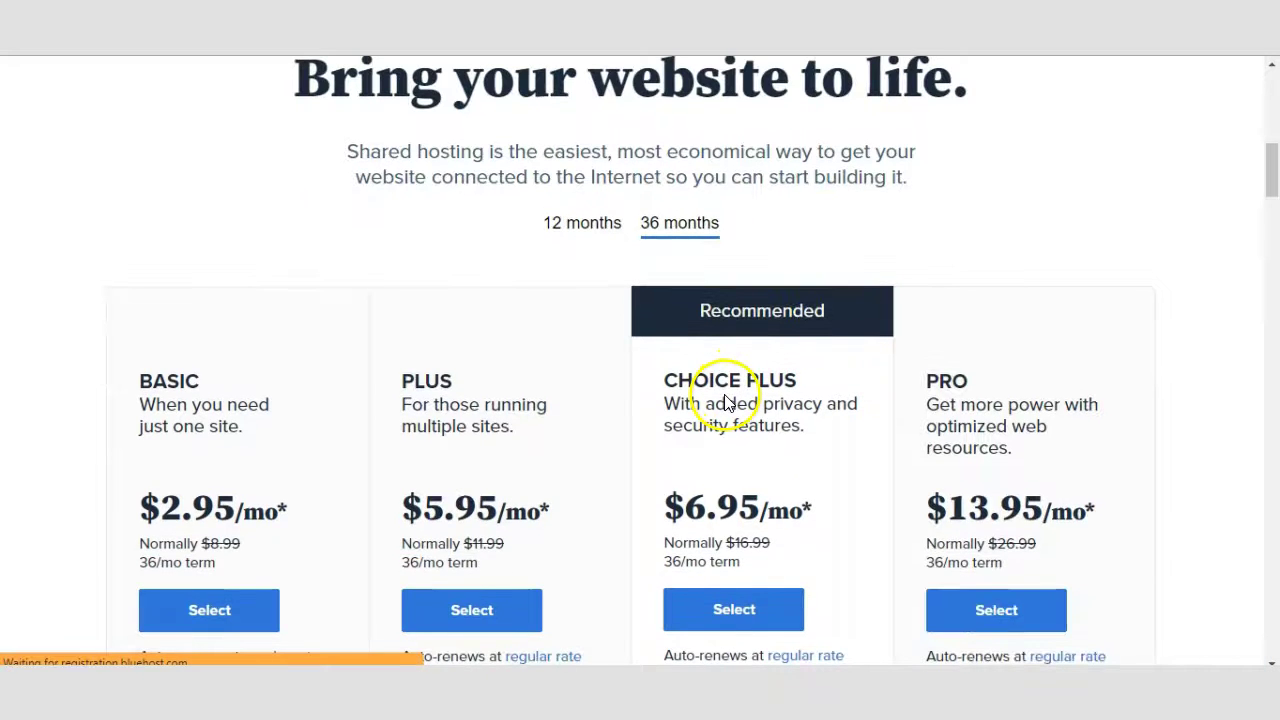
scroll(766, 349, down, 3)
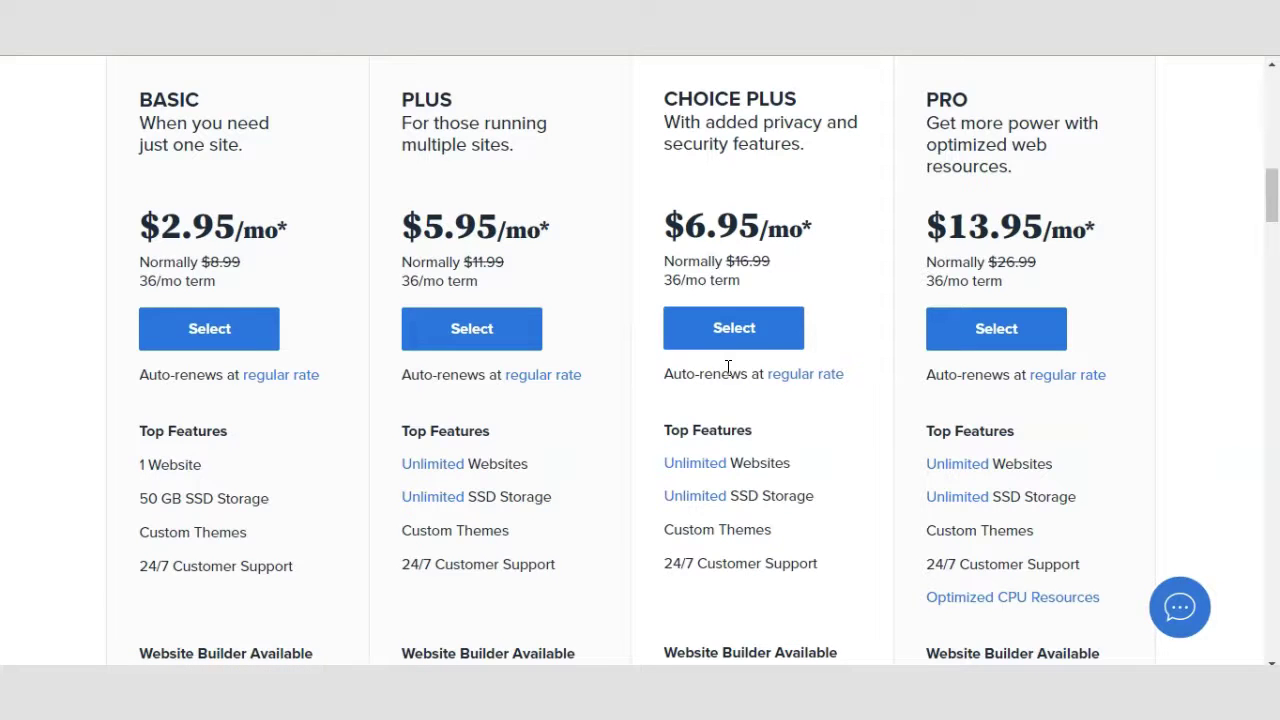
scroll(728, 369, up, 1)
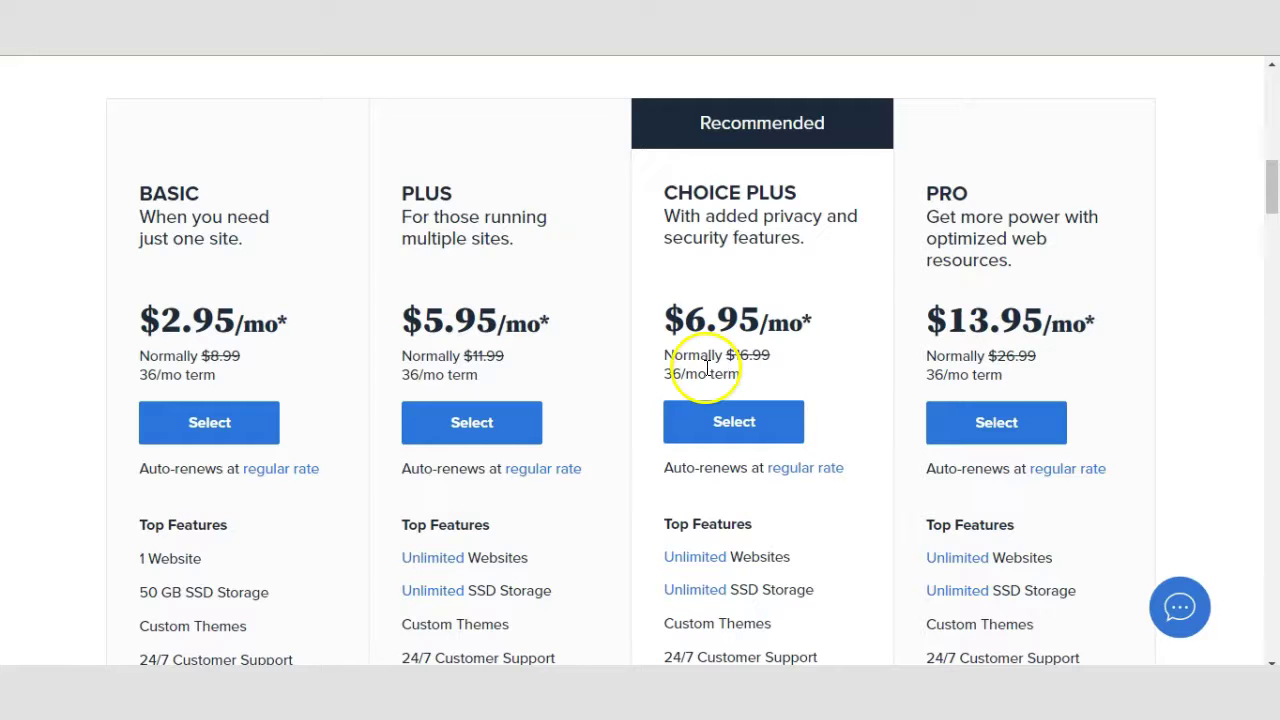
scroll(705, 372, up, 2)
scroll(705, 375, up, 3)
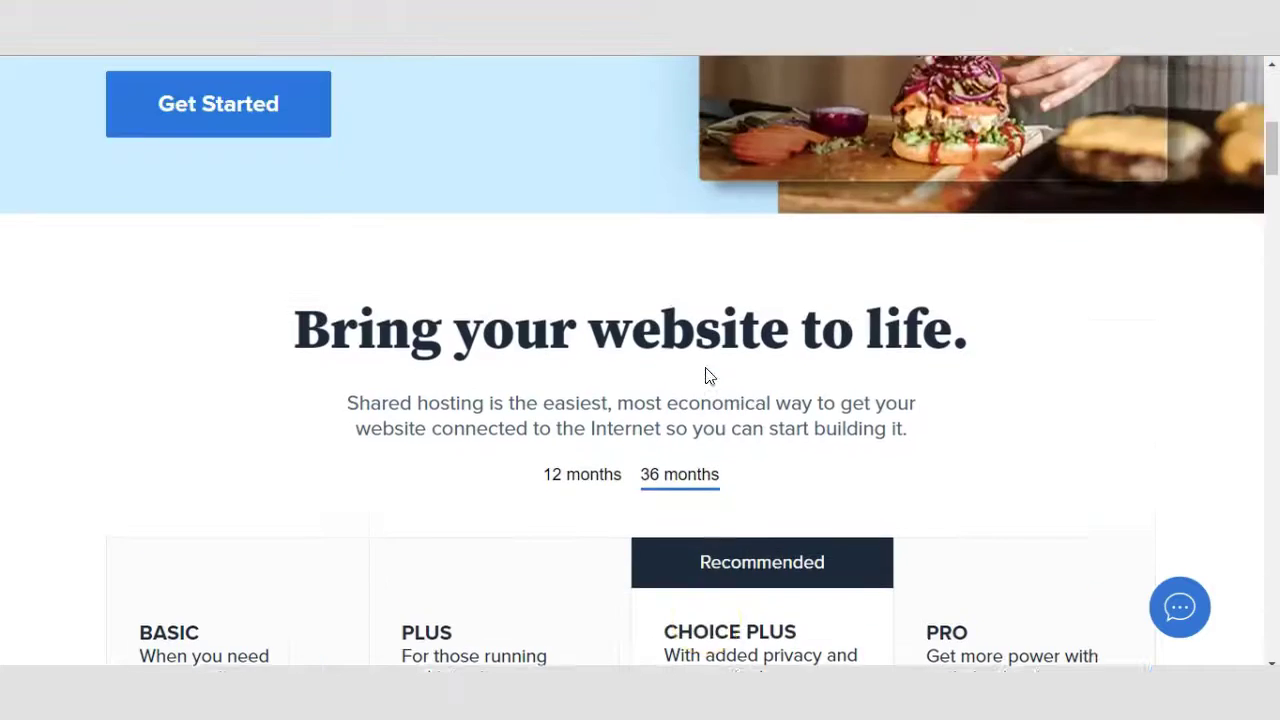
scroll(707, 368, up, 2)
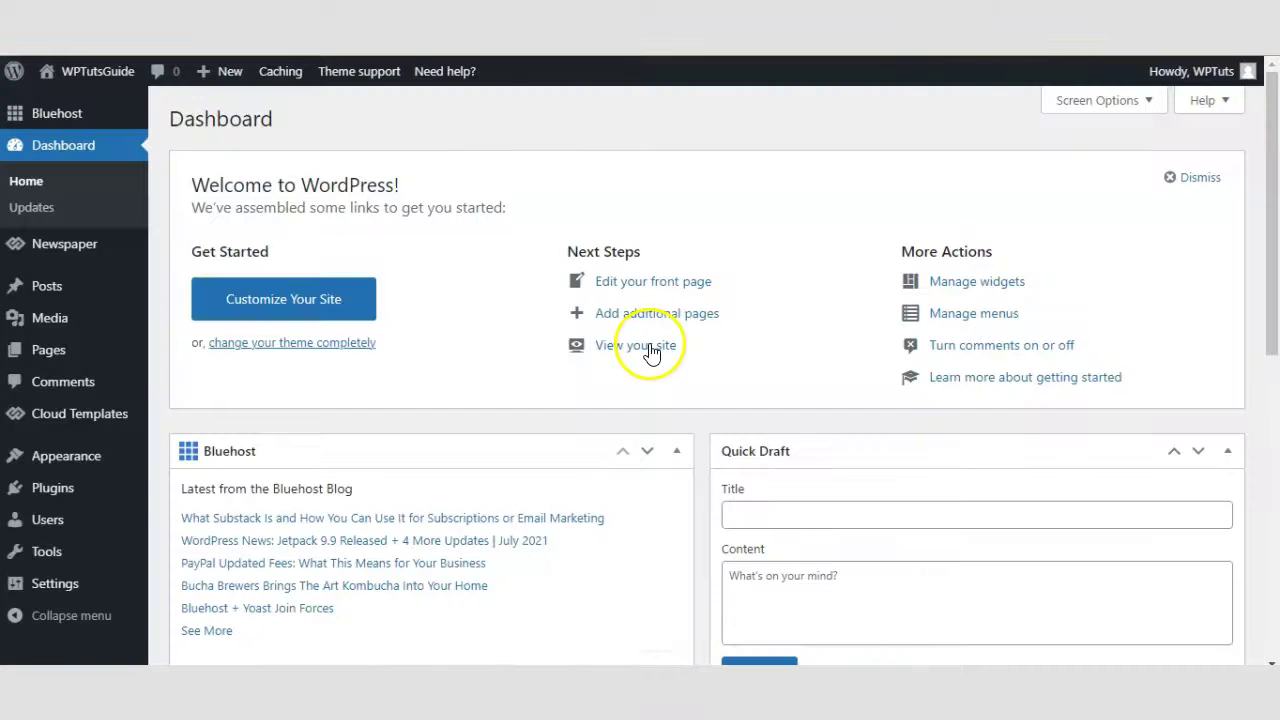
Step: Go to Plugins > Add New in the WordPress admin
click(650, 350)
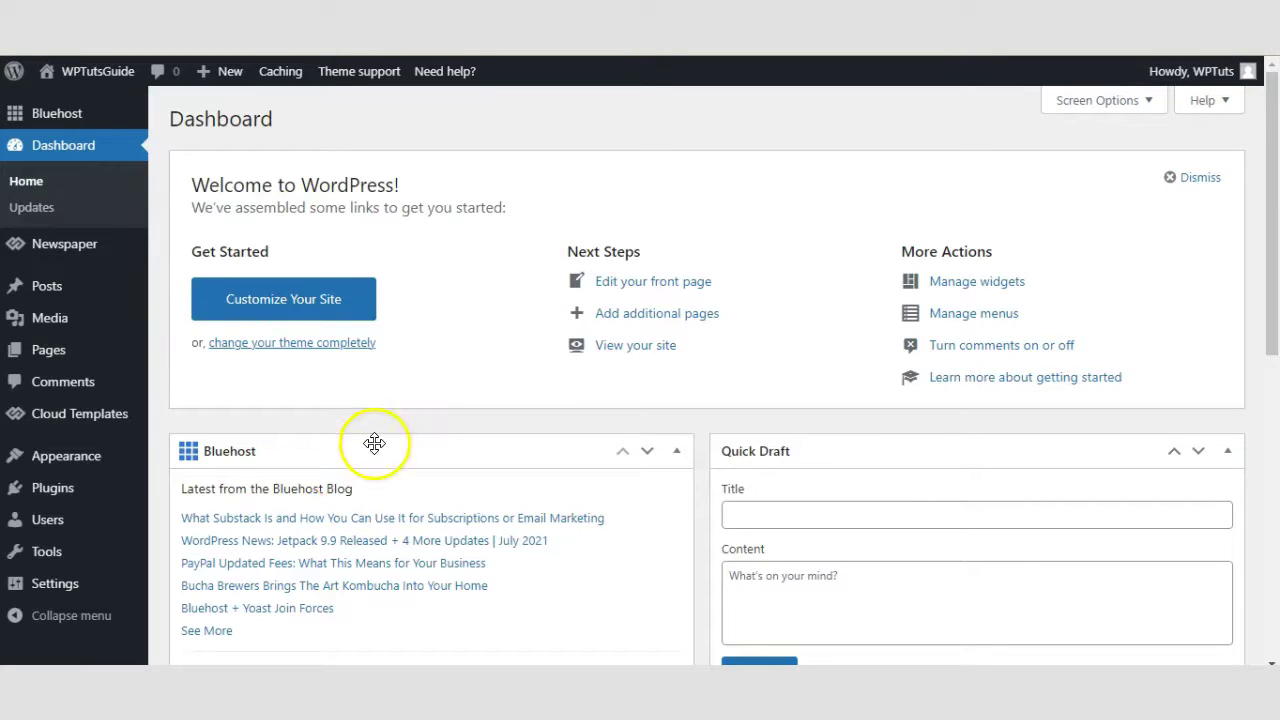
mouse_move(72, 489)
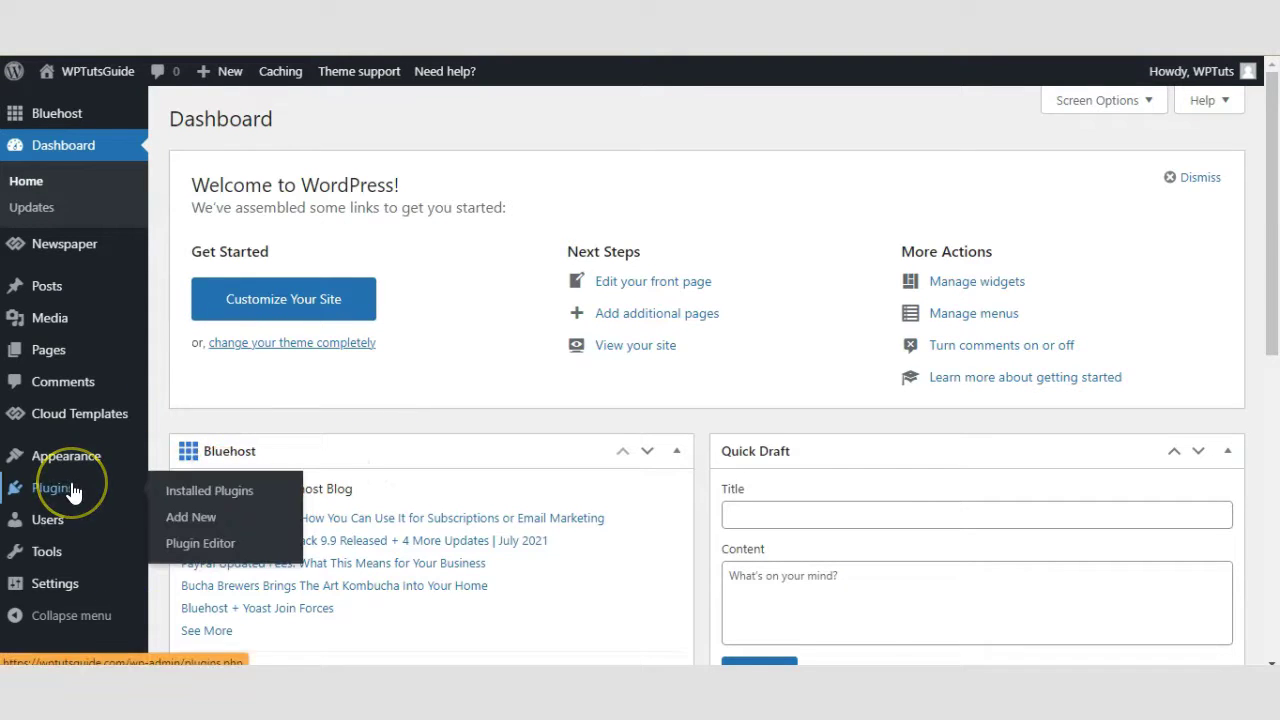
click(203, 514)
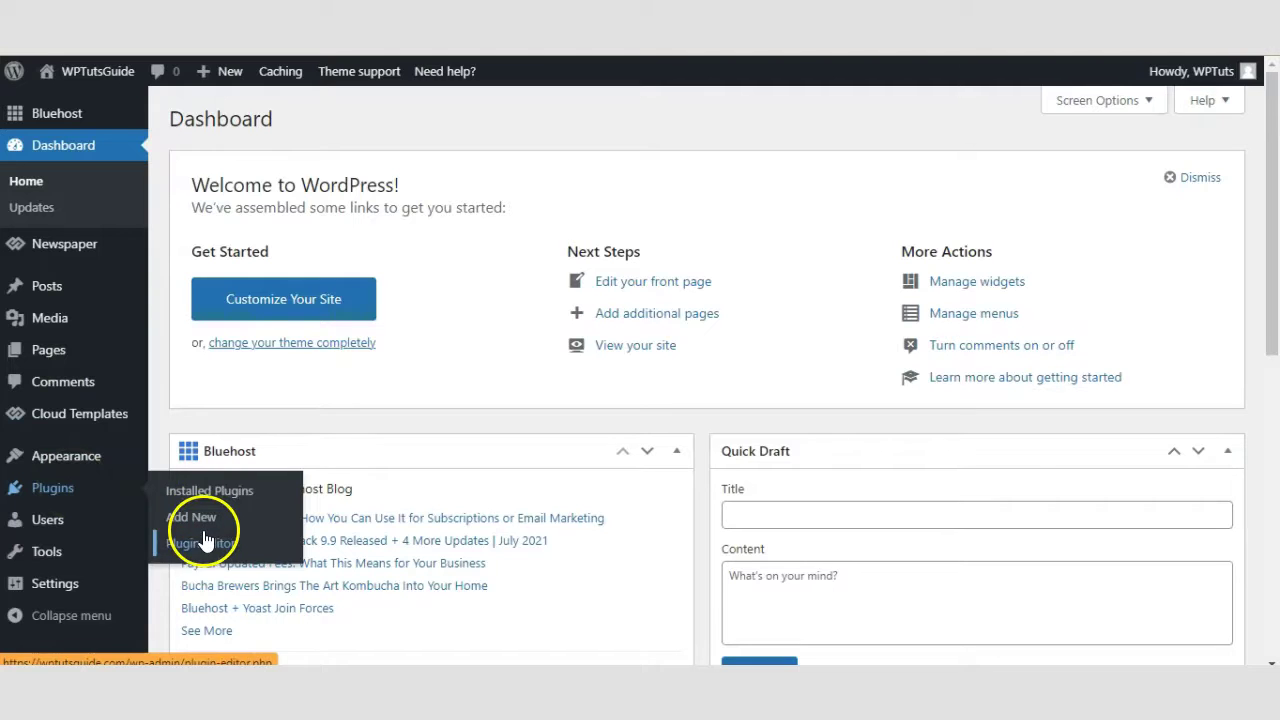
click(205, 517)
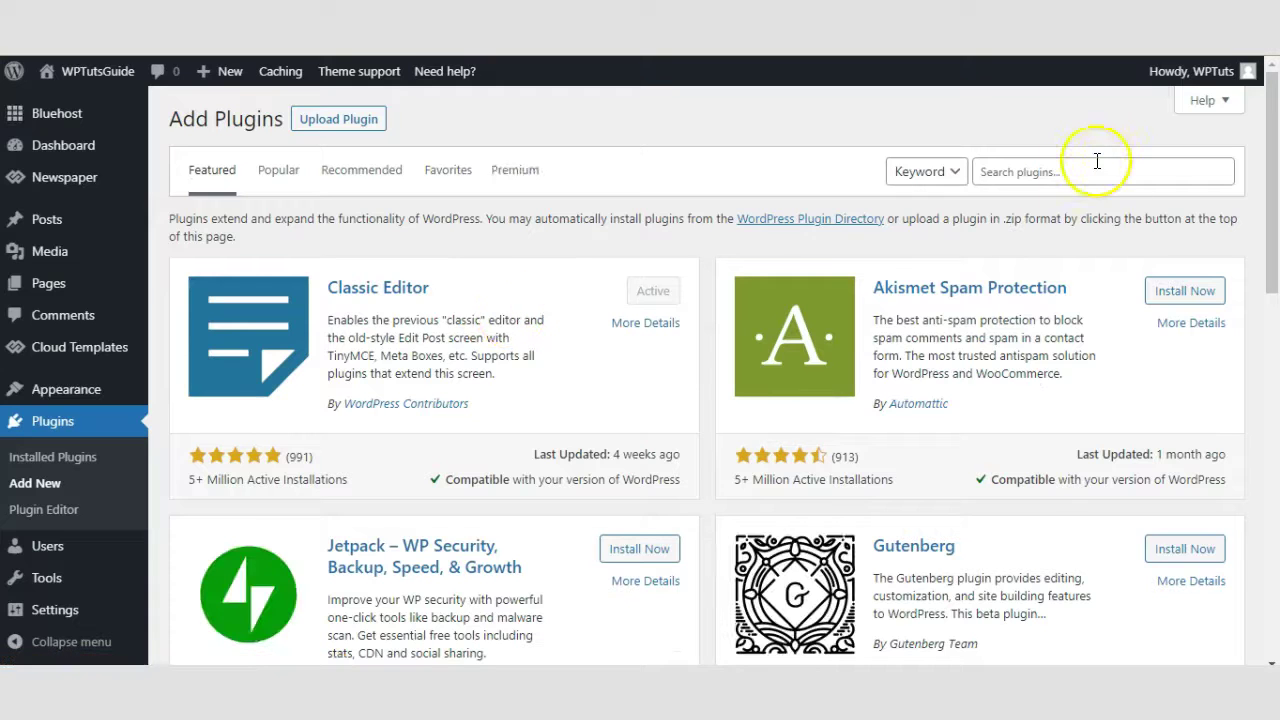
Step: Search for 'XML Sitemaps', then install and activate the Auctollo plugin
click(1097, 161)
text(XML Sitemaps)
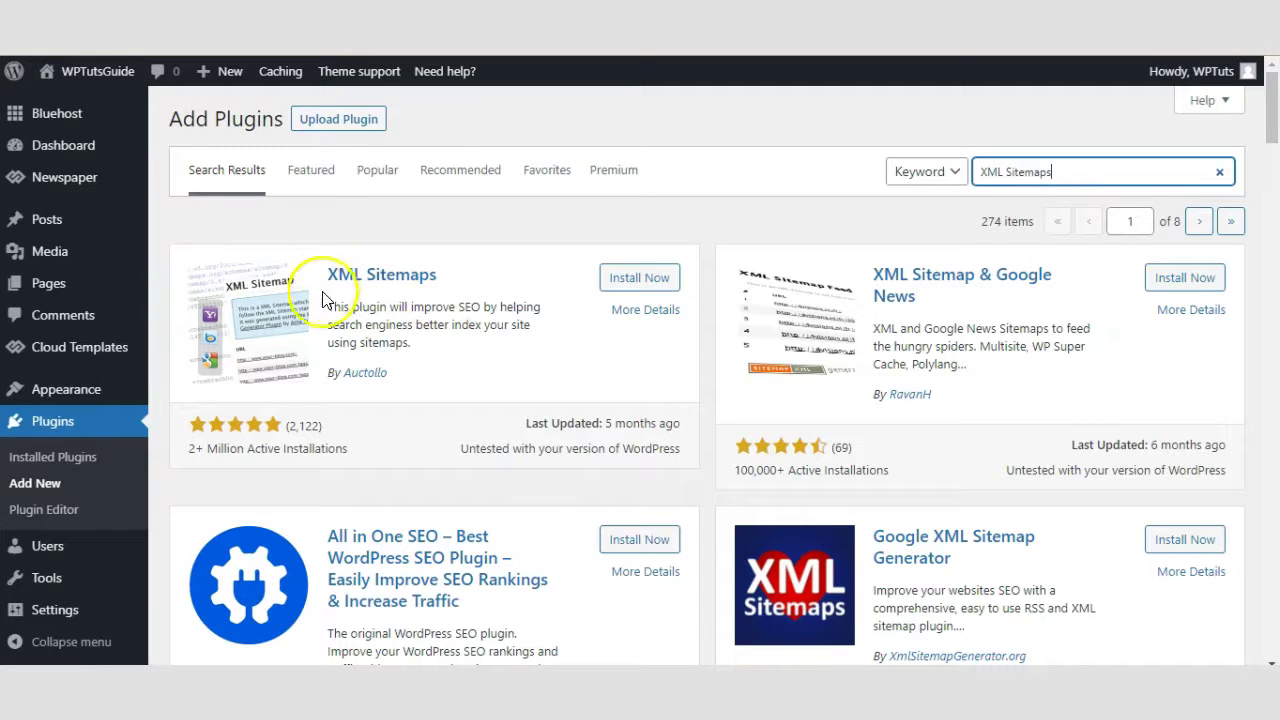
click(645, 287)
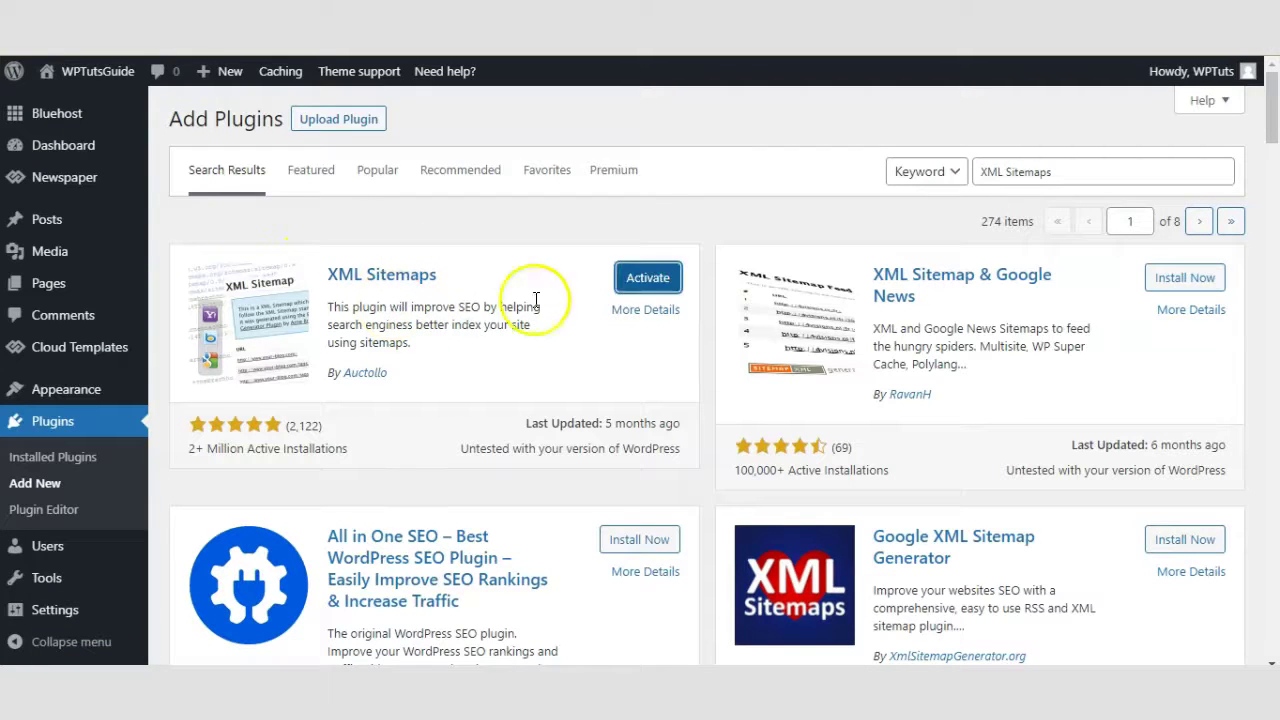
click(647, 279)
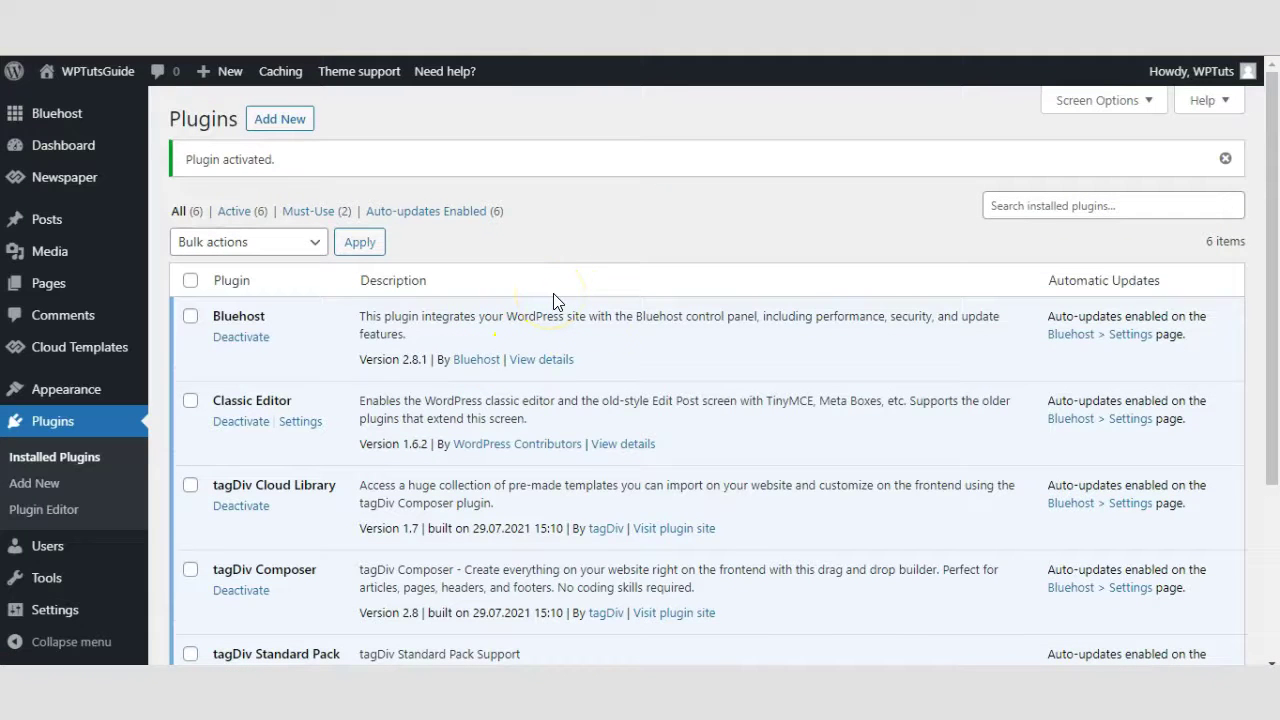
Step: Open the XML-Sitemap page from the Settings menu in the admin sidebar
scroll(595, 319, down, 1)
scroll(594, 319, down, 1)
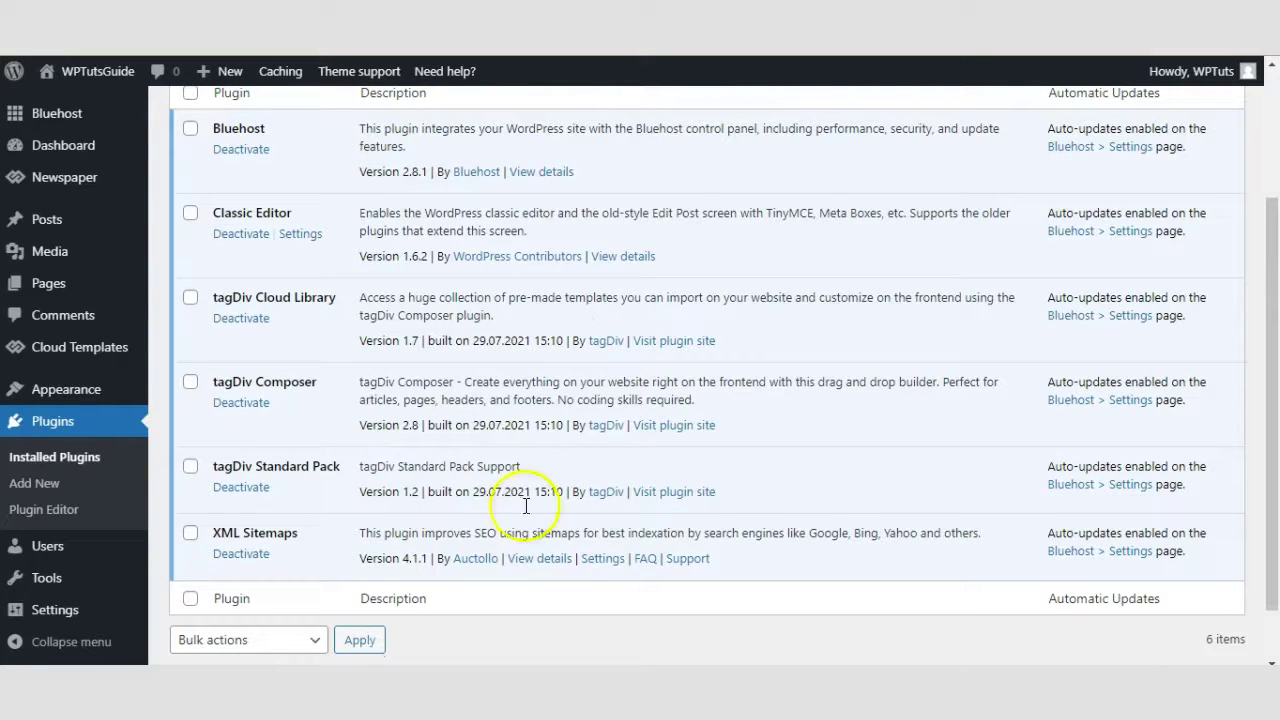
mouse_move(100, 615)
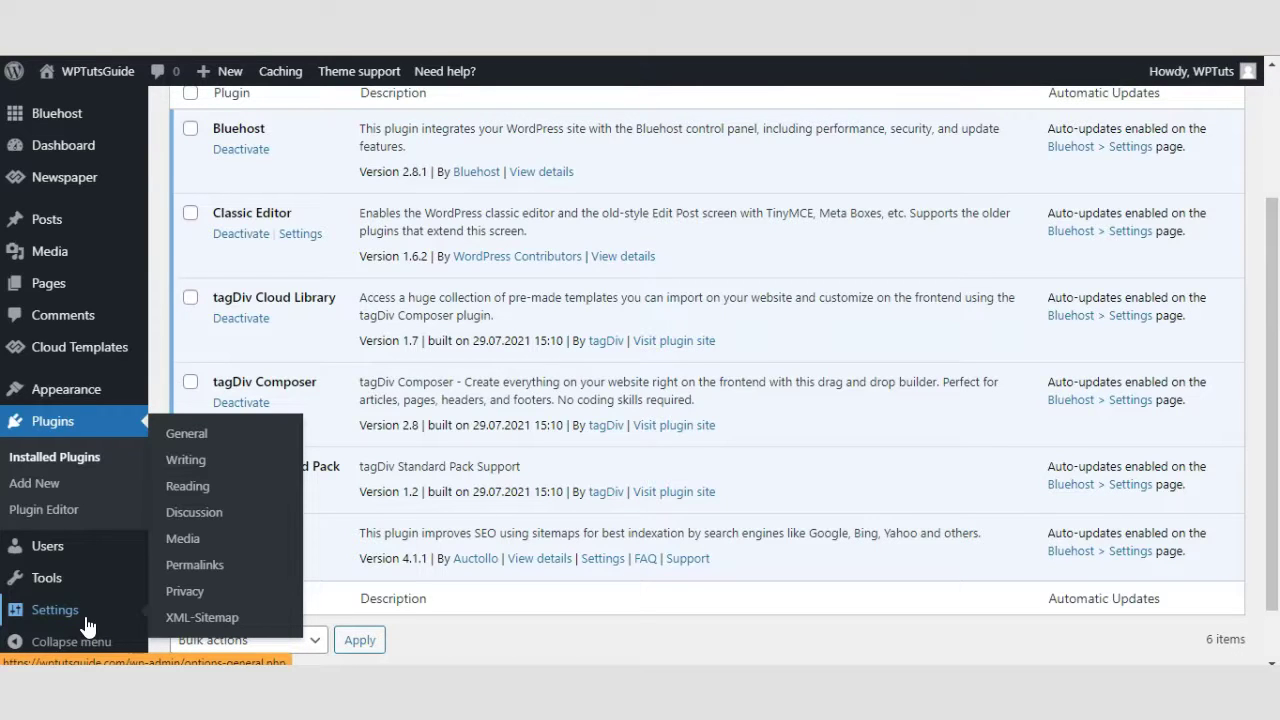
click(207, 618)
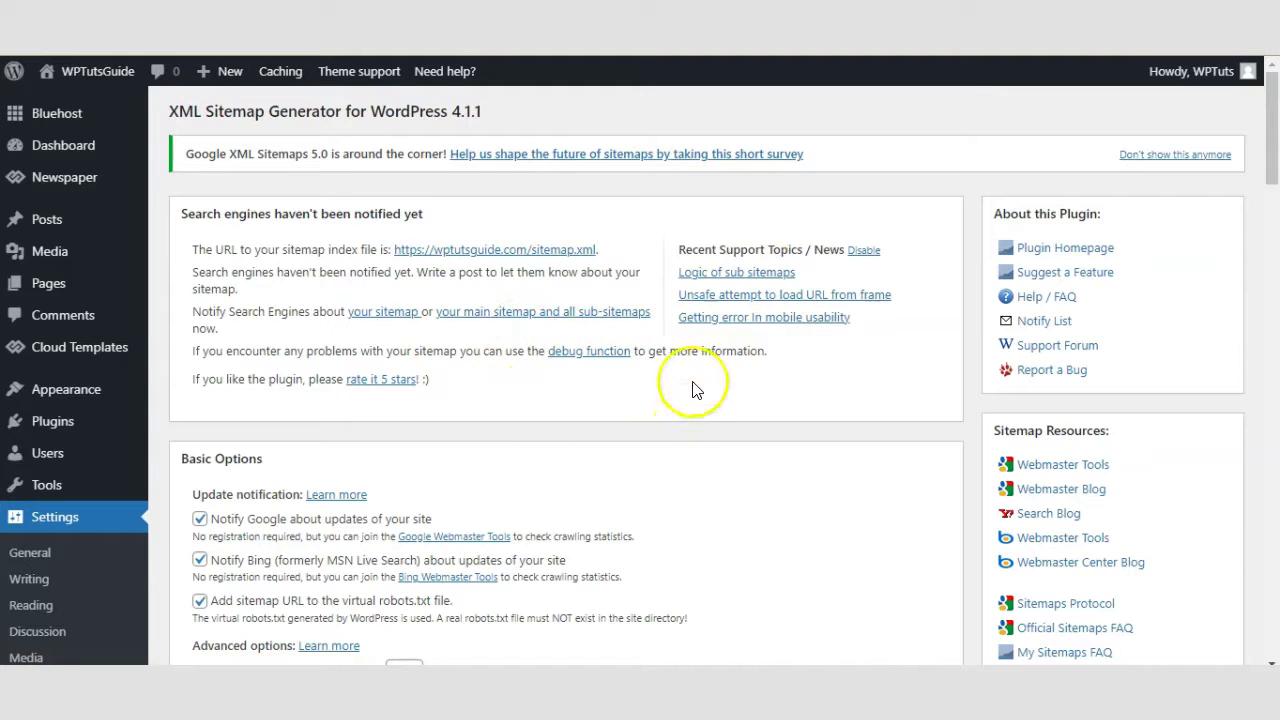
scroll(692, 410, down, 2)
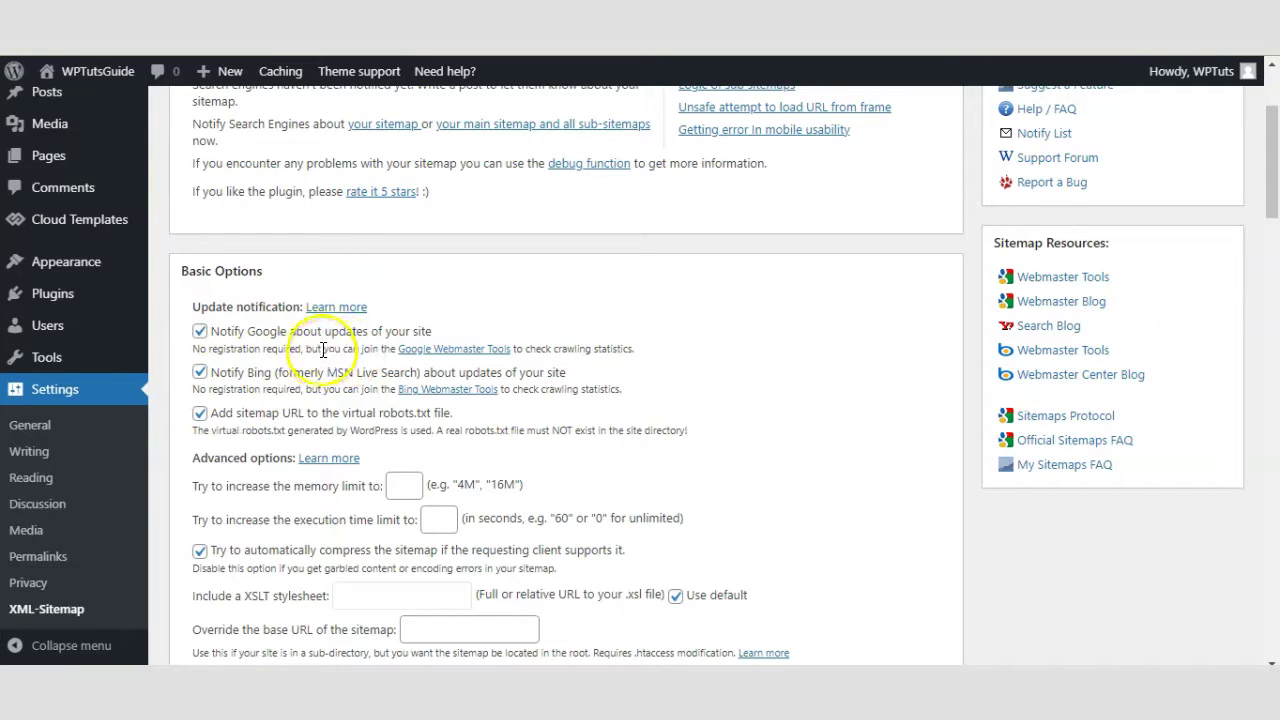
click(203, 334)
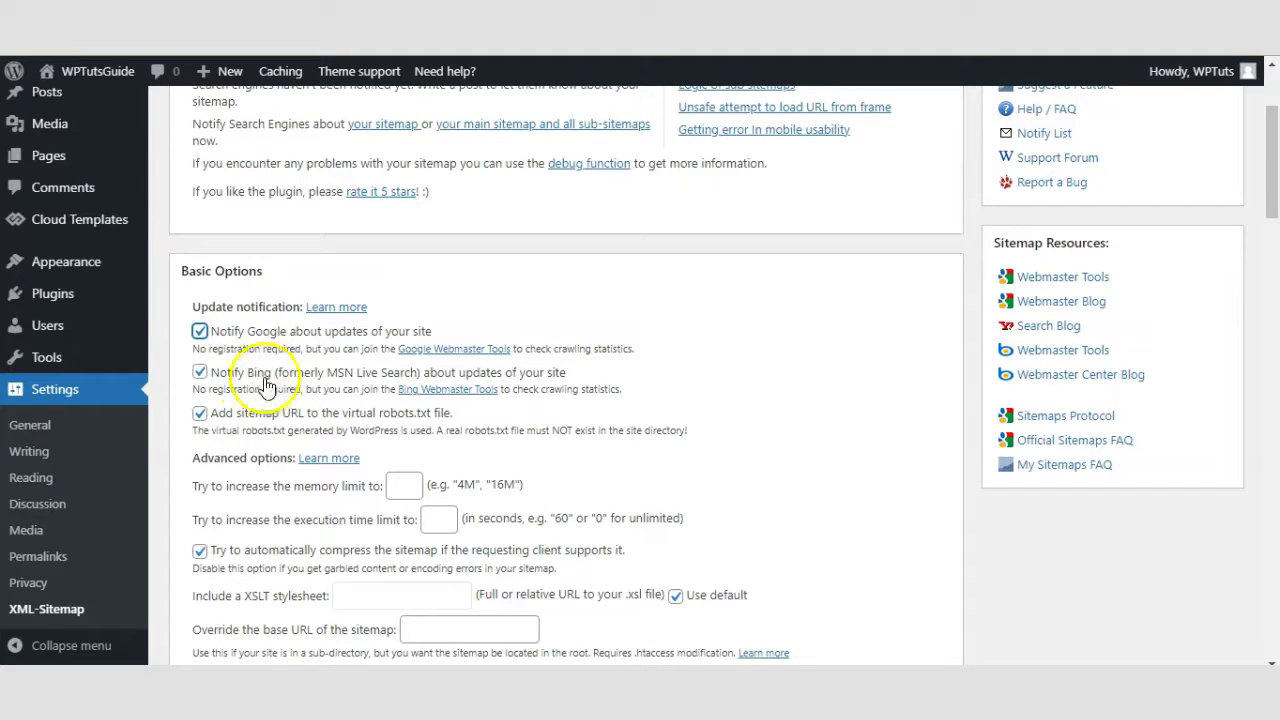
scroll(300, 425, down, 1)
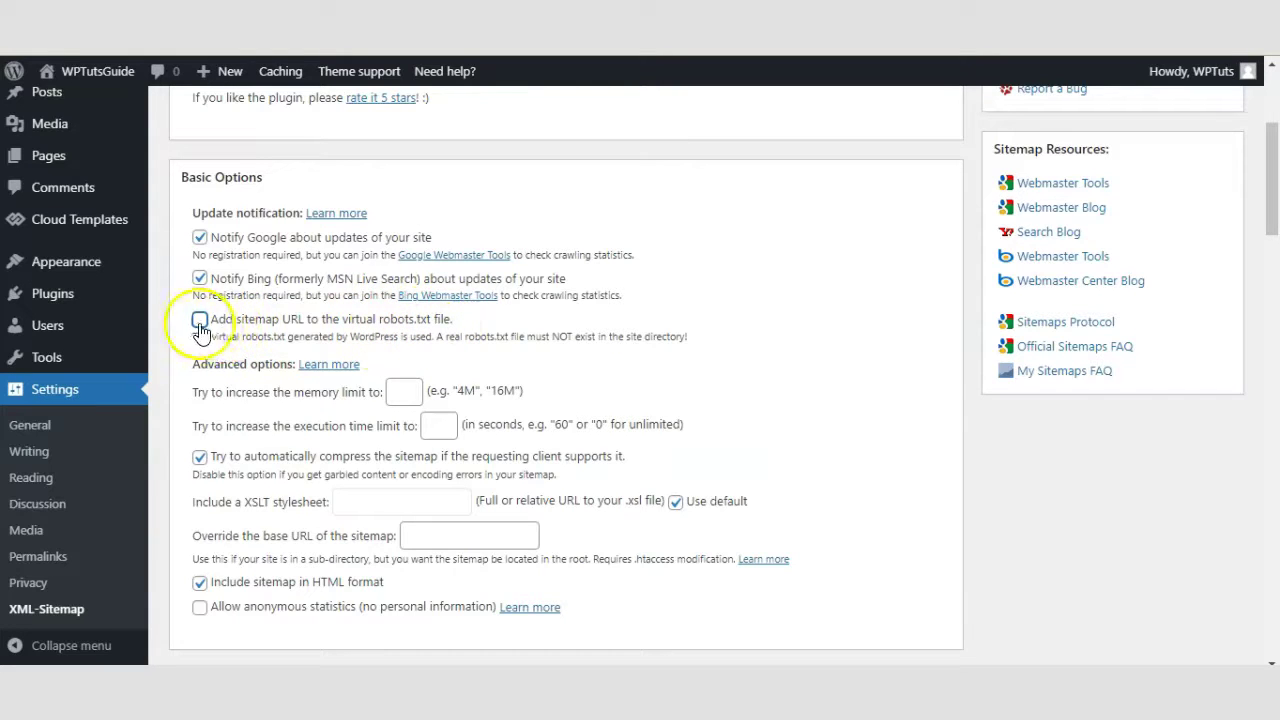
scroll(596, 366, down, 2)
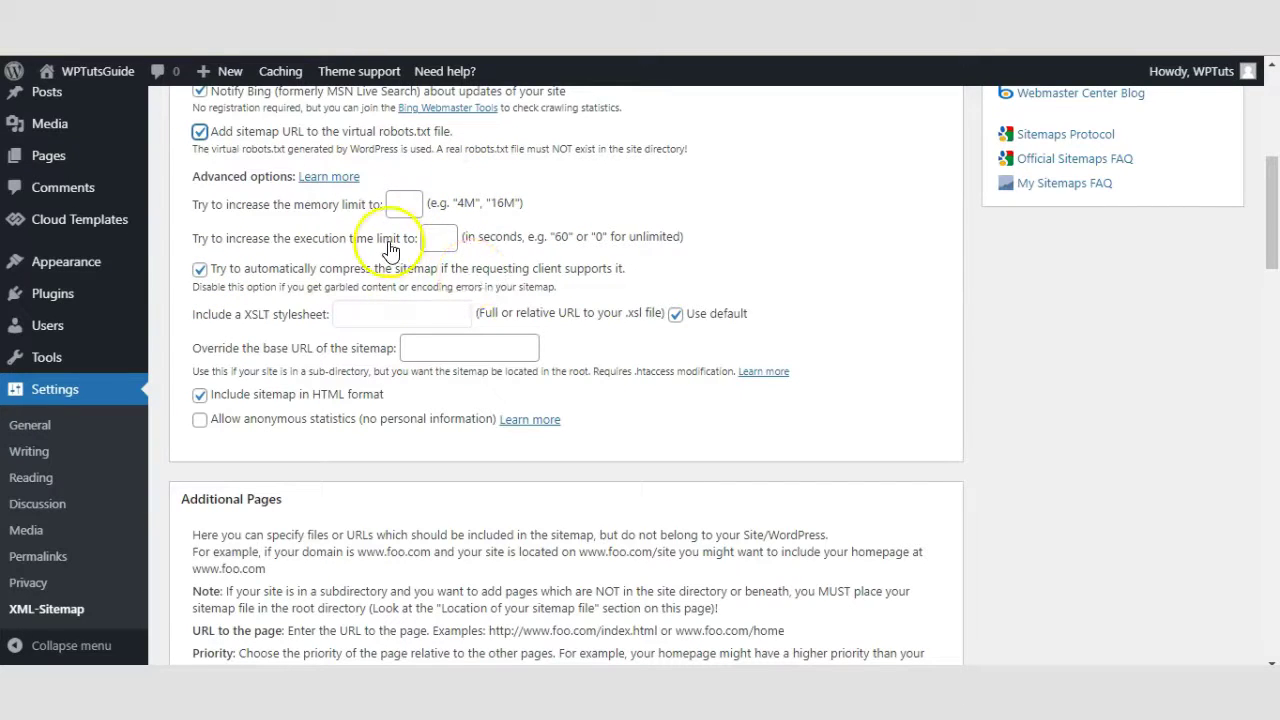
scroll(410, 250, down, 1)
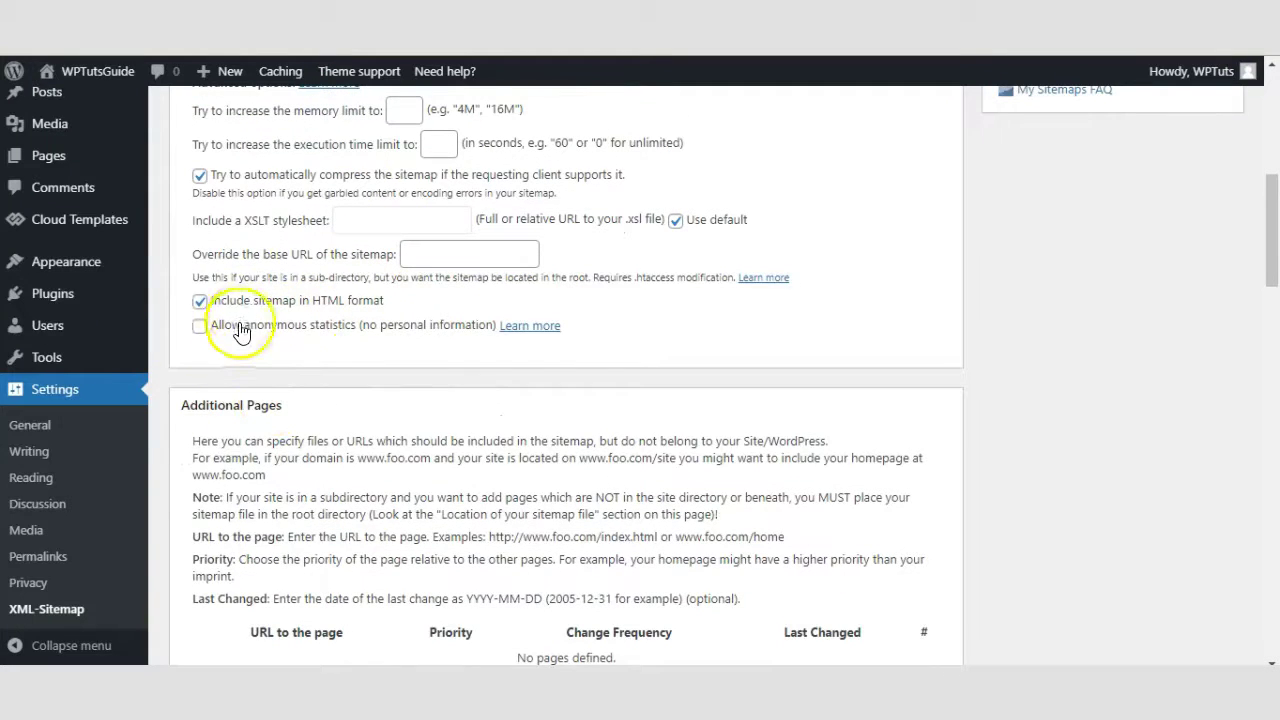
click(200, 302)
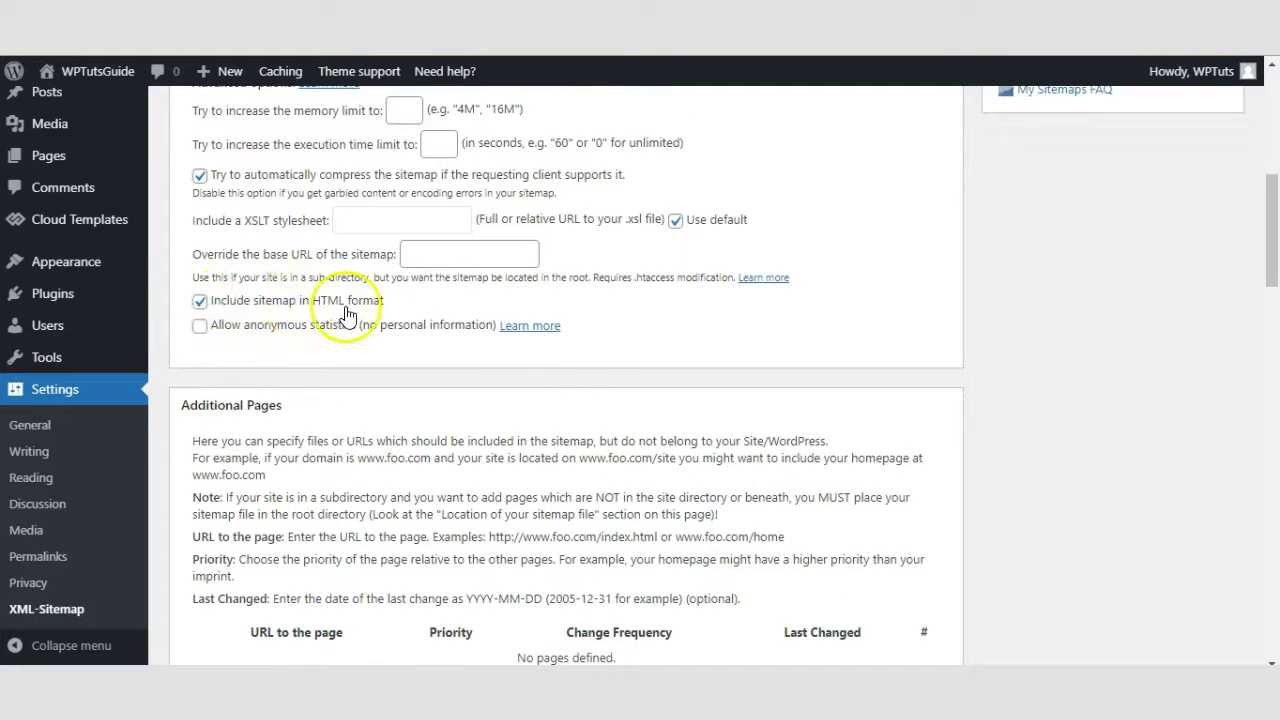
click(205, 301)
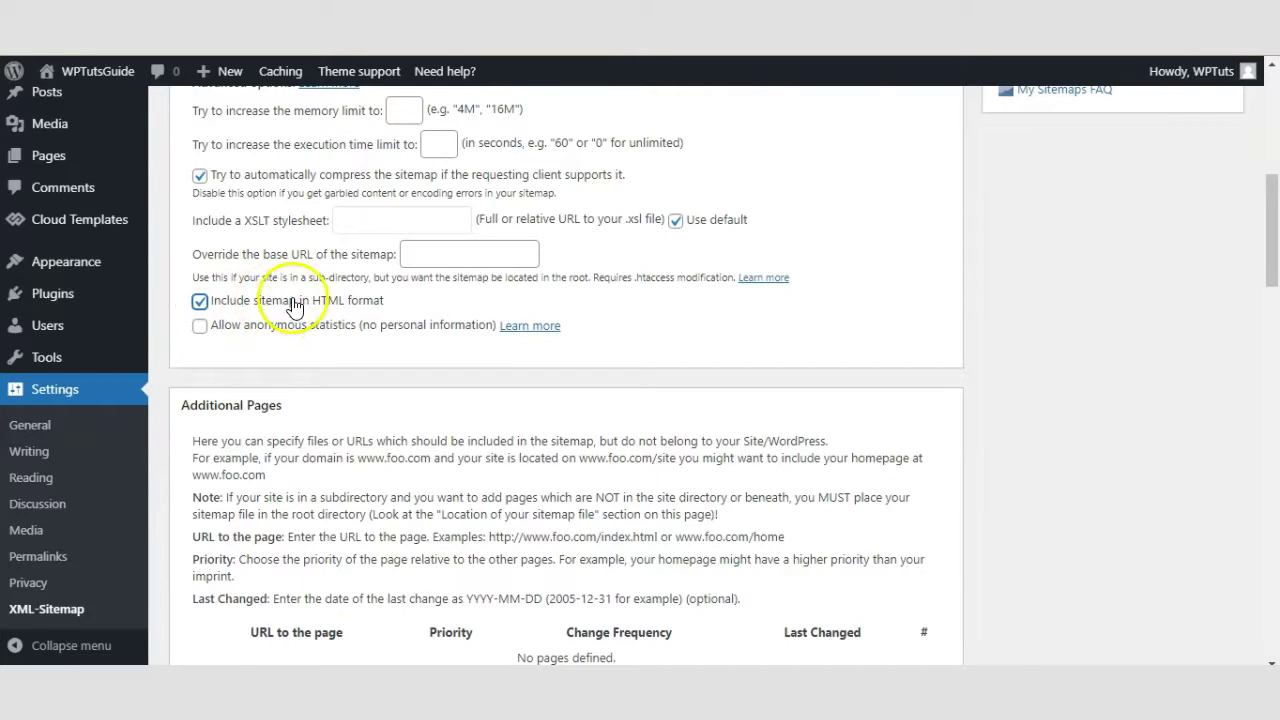
Step: Select 'Do not use automatic priority calculation' under Post Priority
scroll(505, 297, down, 3)
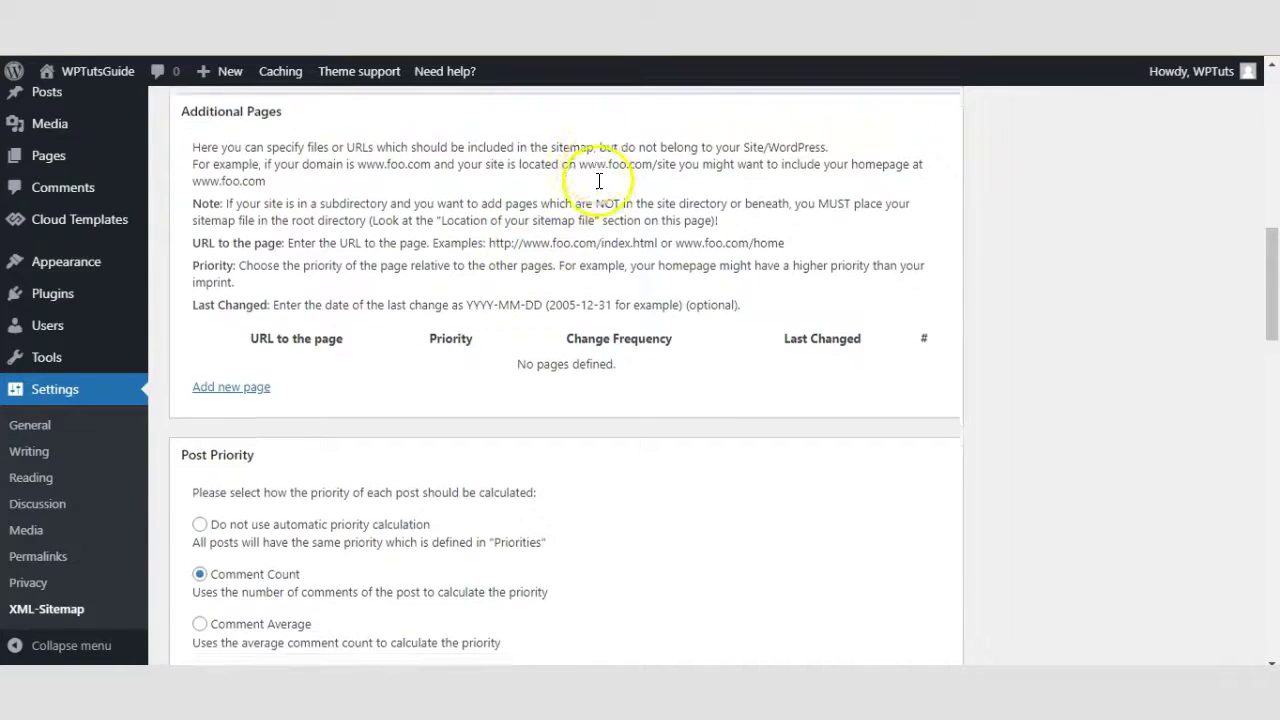
scroll(600, 286, down, 2)
scroll(600, 188, up, 2)
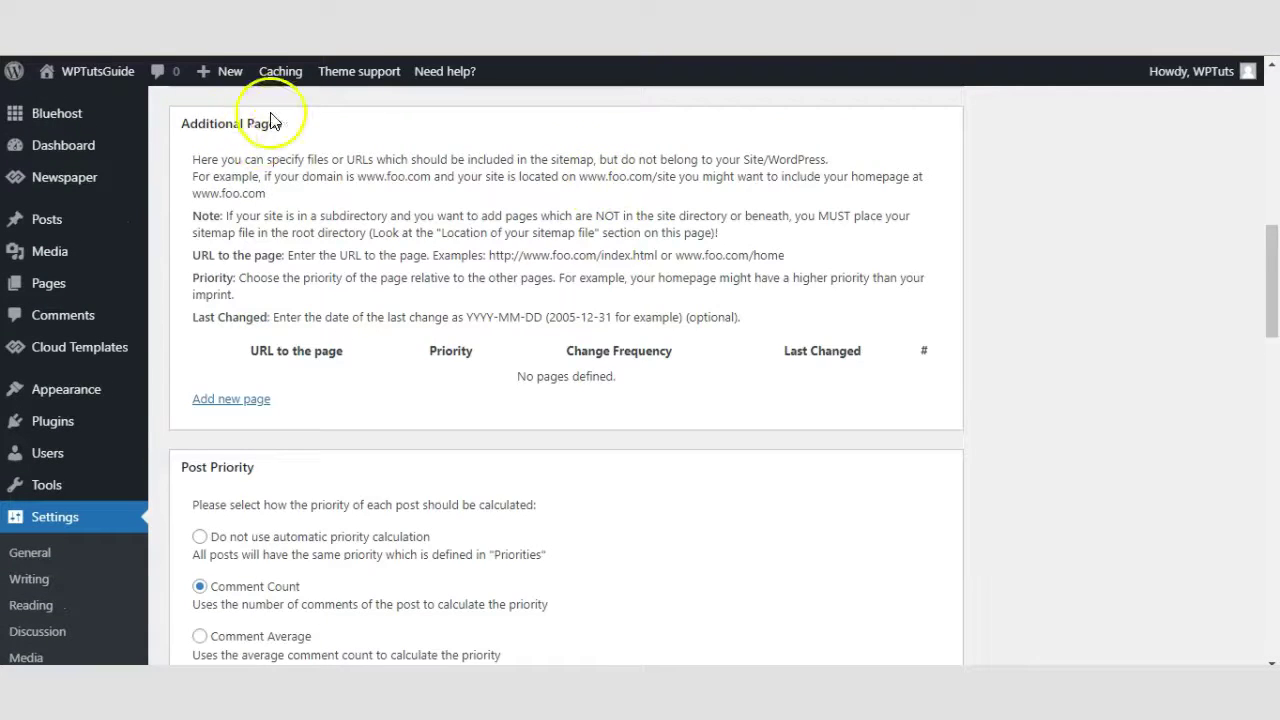
scroll(432, 216, down, 2)
scroll(491, 280, down, 1)
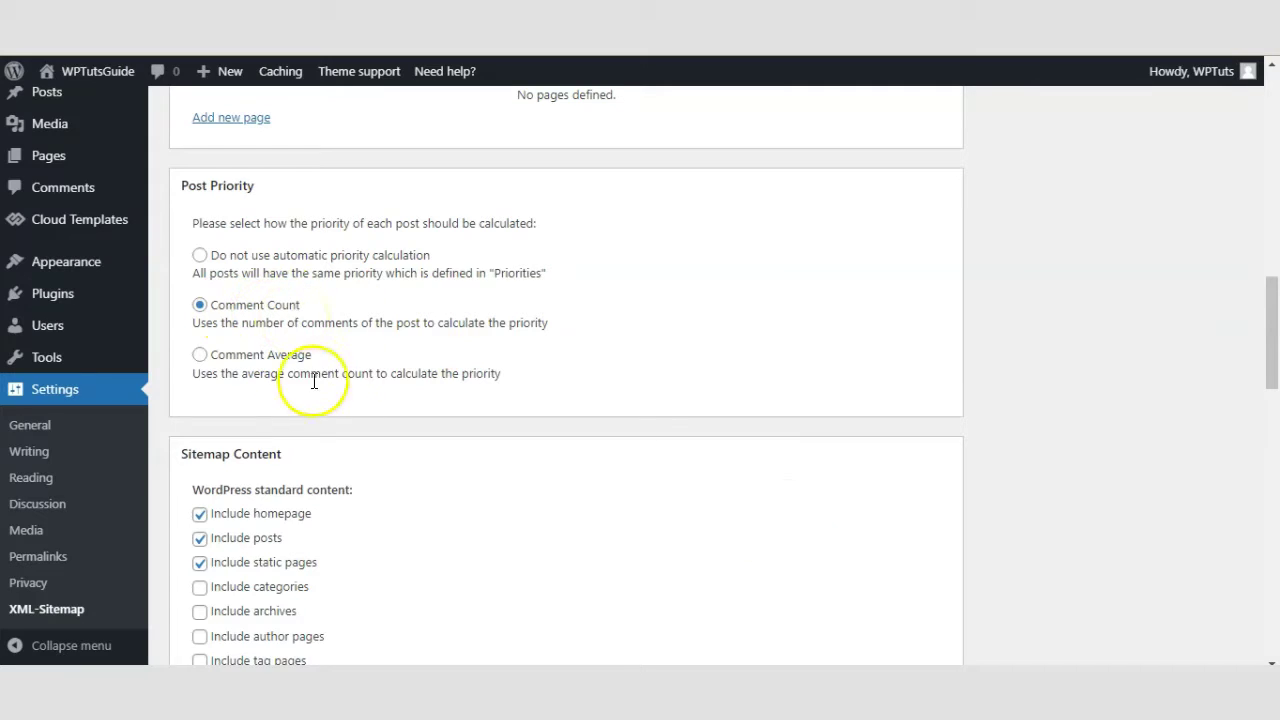
click(199, 306)
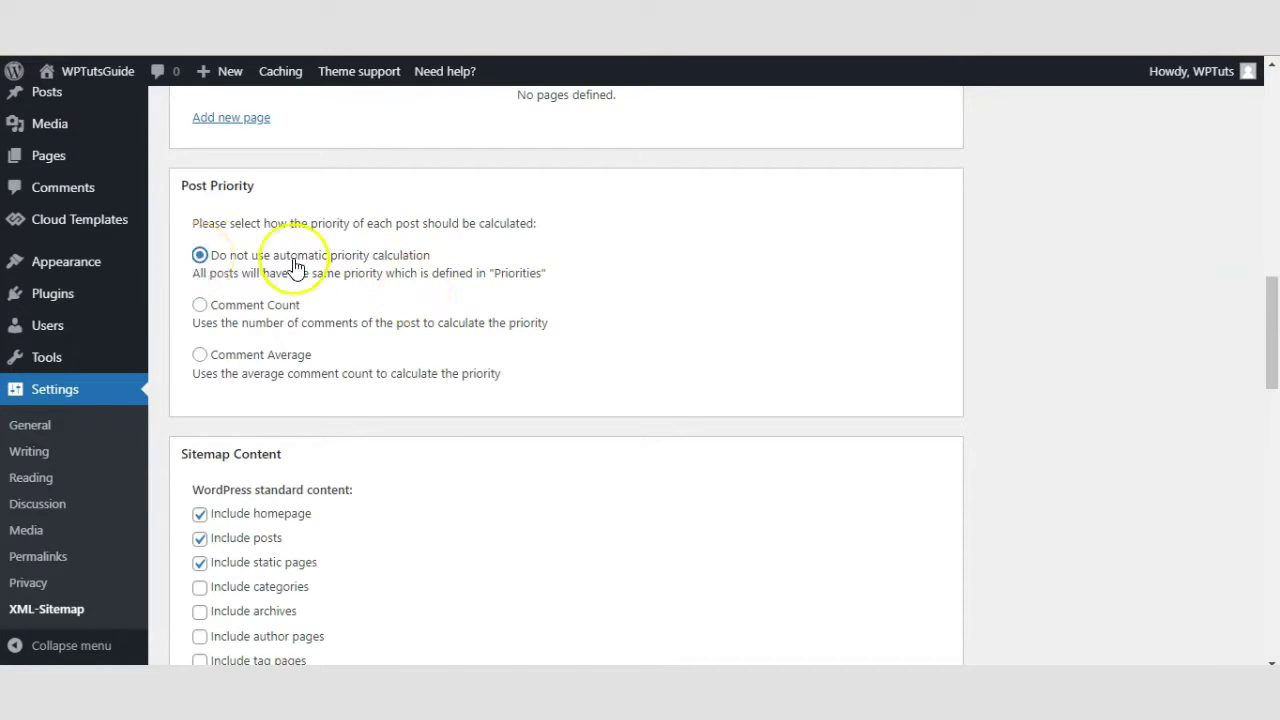
scroll(509, 320, up, 1)
scroll(509, 309, down, 3)
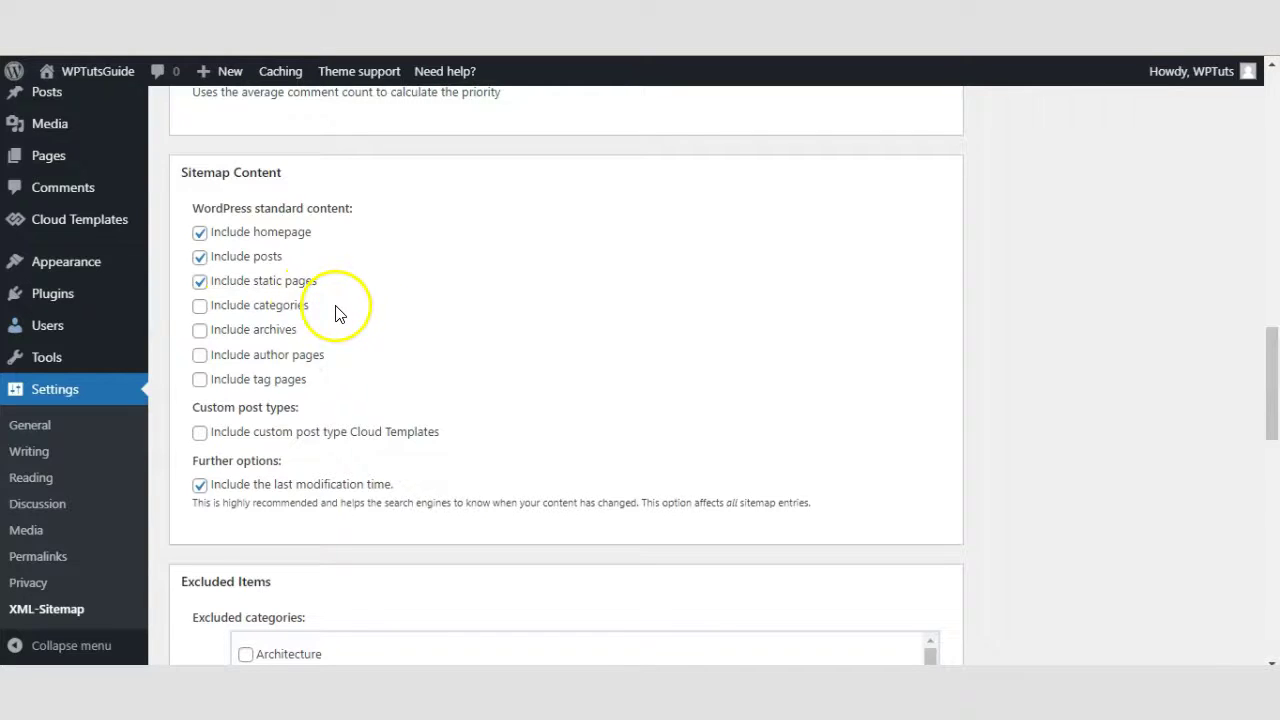
Step: Tick 'Include categories' and 'Include author pages' under Sitemap Content
click(208, 355)
click(200, 310)
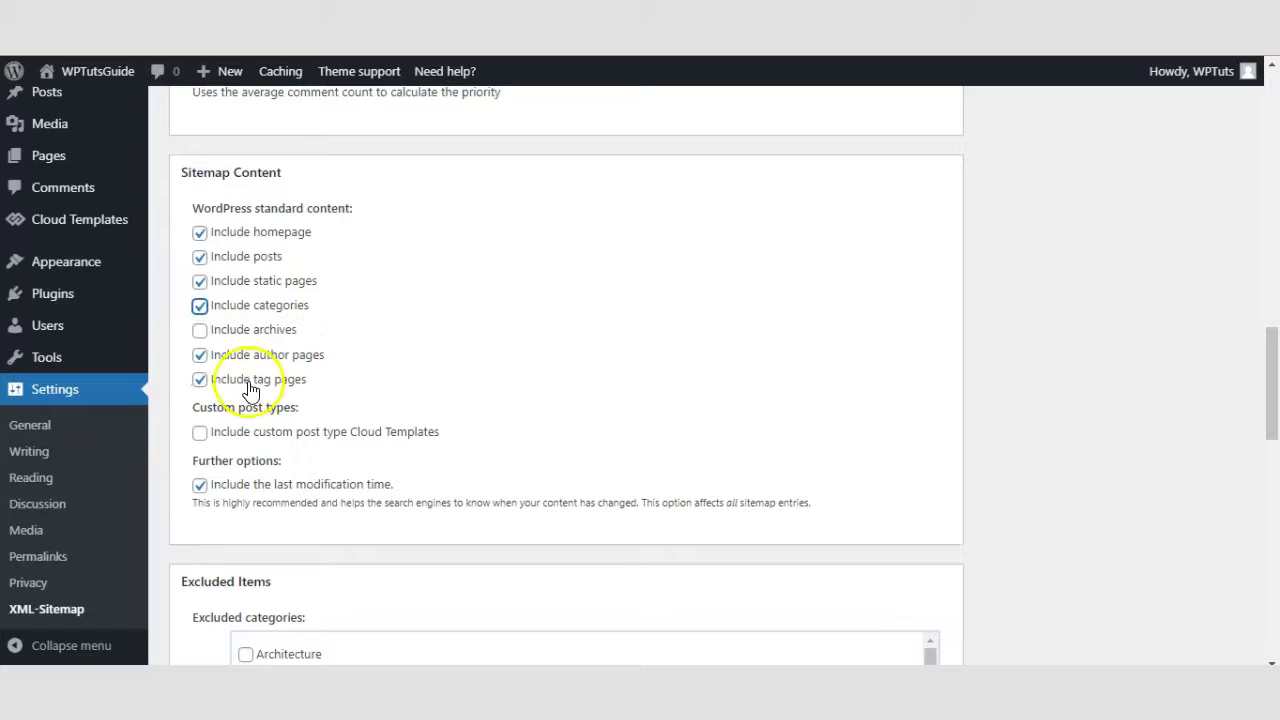
click(201, 309)
click(200, 356)
scroll(600, 300, down, 1)
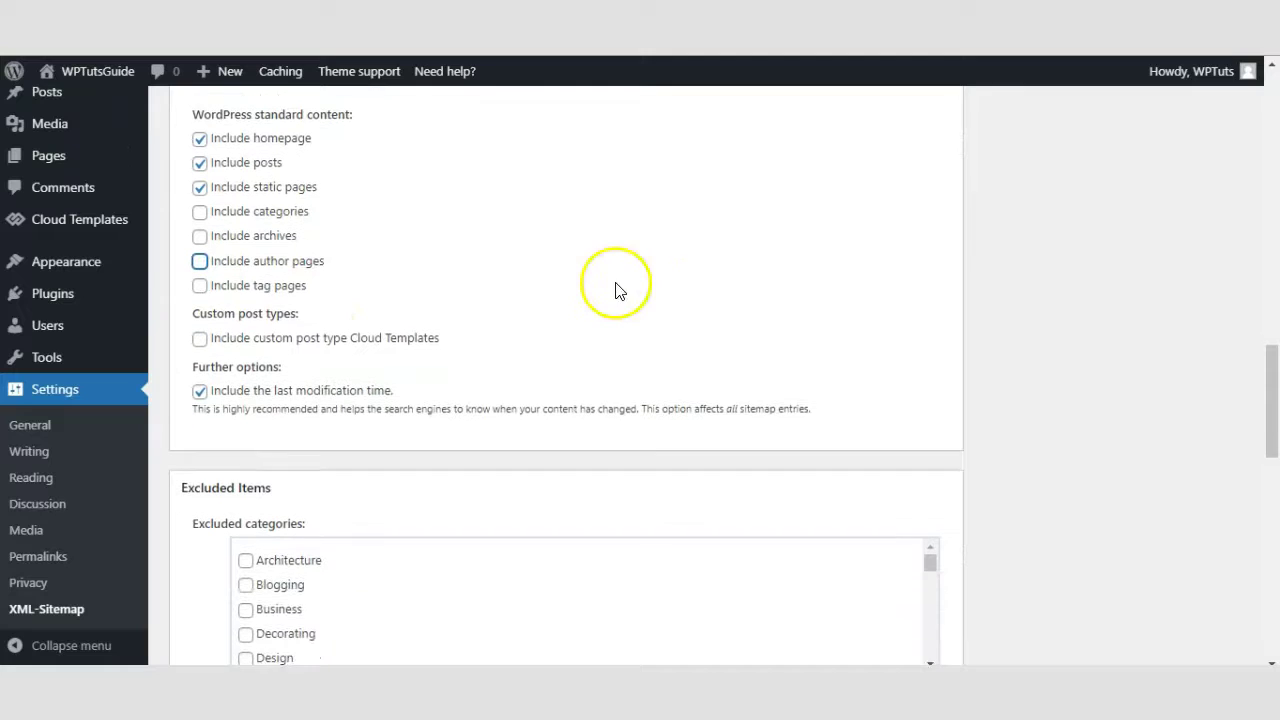
click(199, 212)
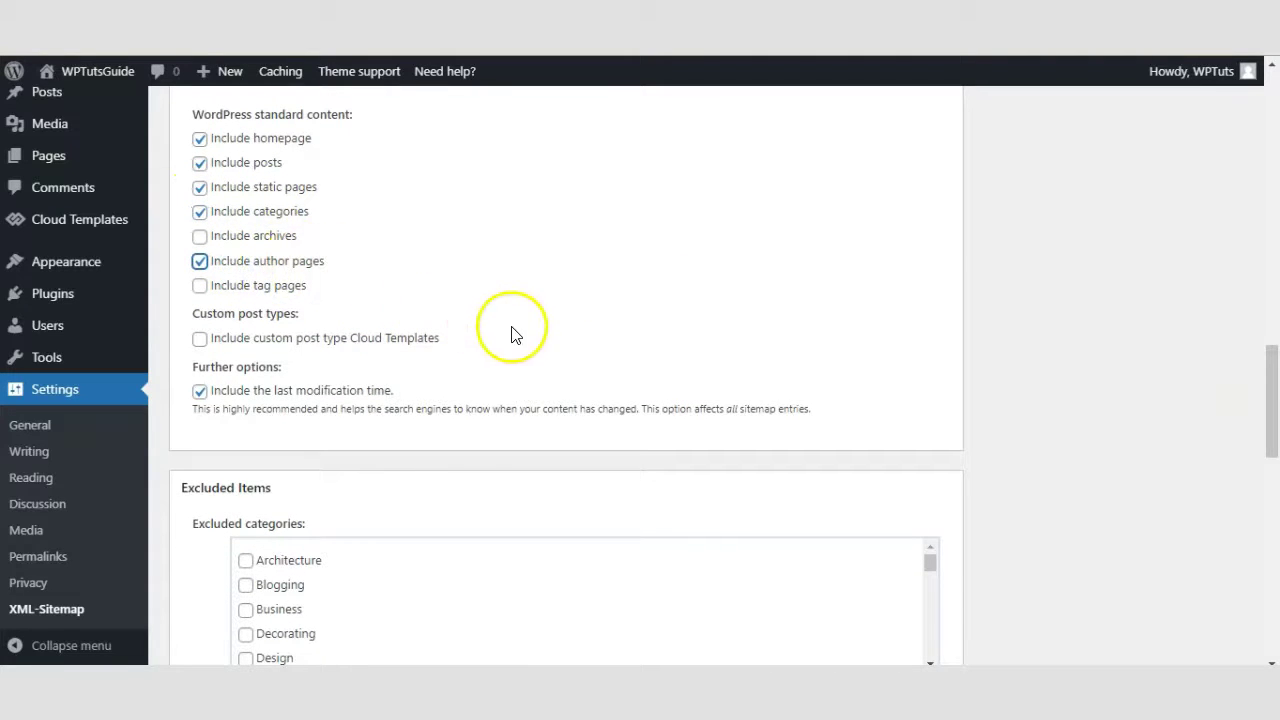
scroll(512, 333, down, 1)
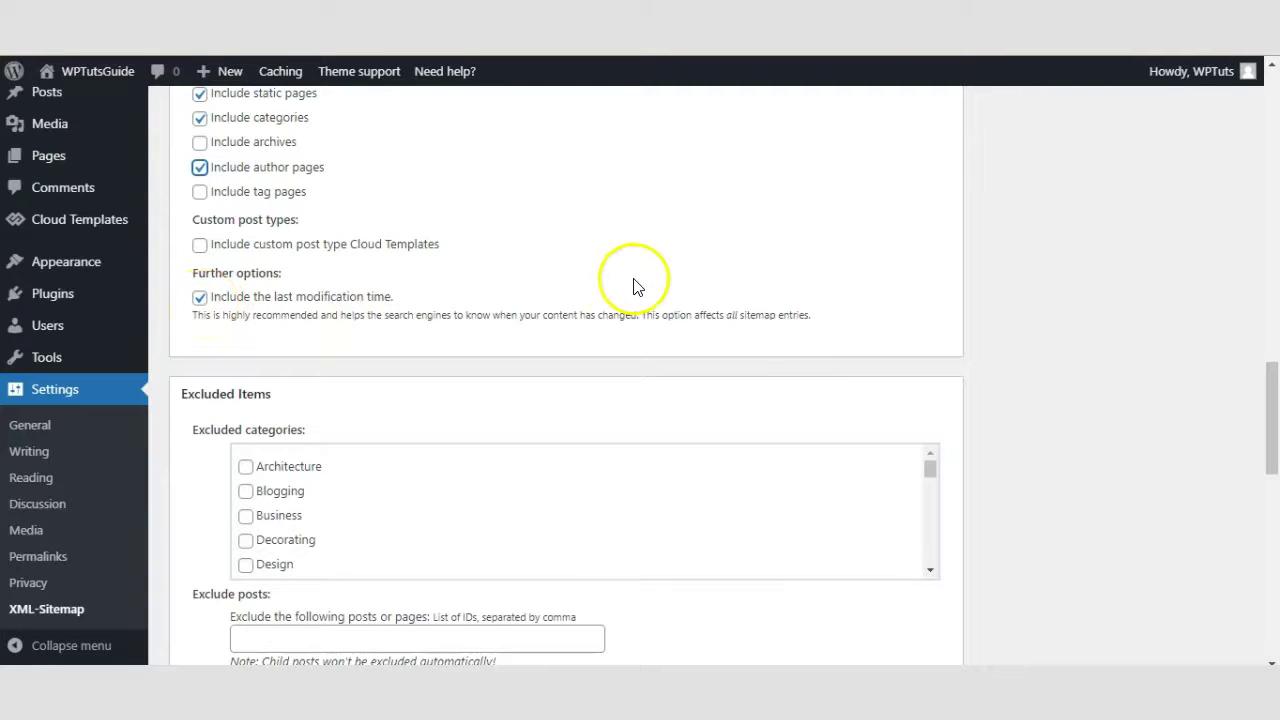
Step: Tick Uncategorized in the Excluded categories list
scroll(633, 287, down, 3)
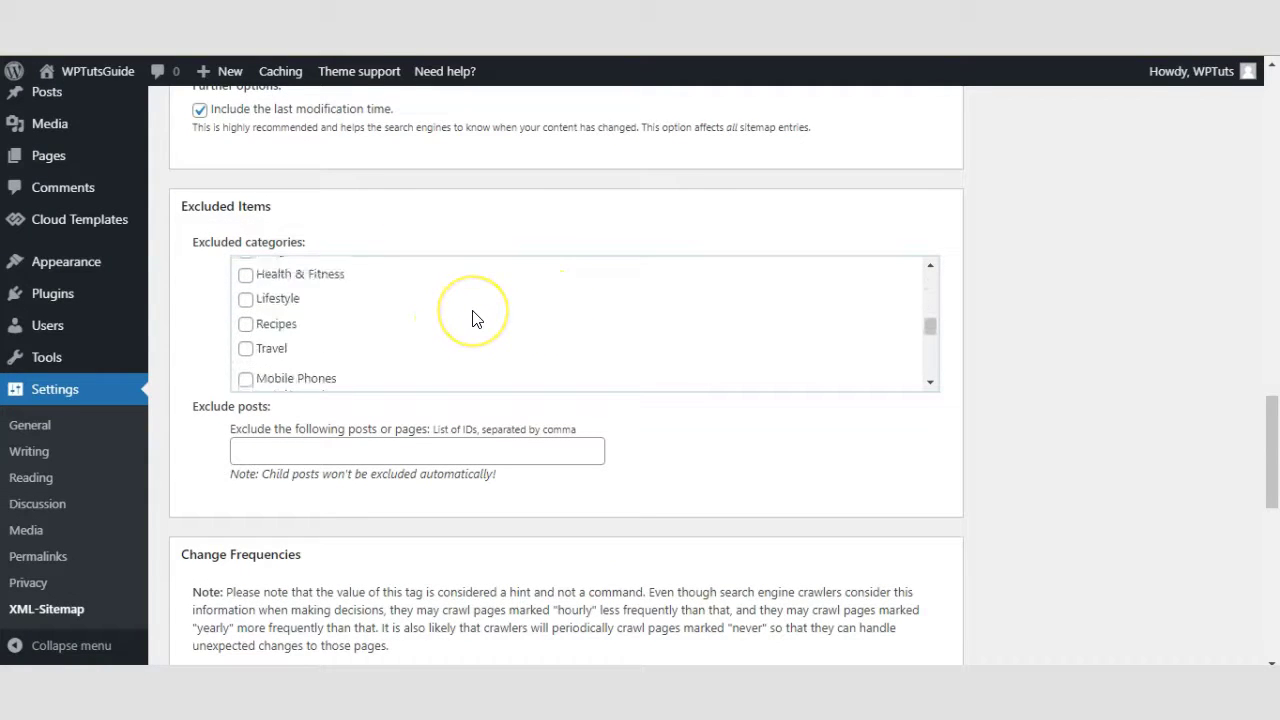
scroll(943, 434, down, 3)
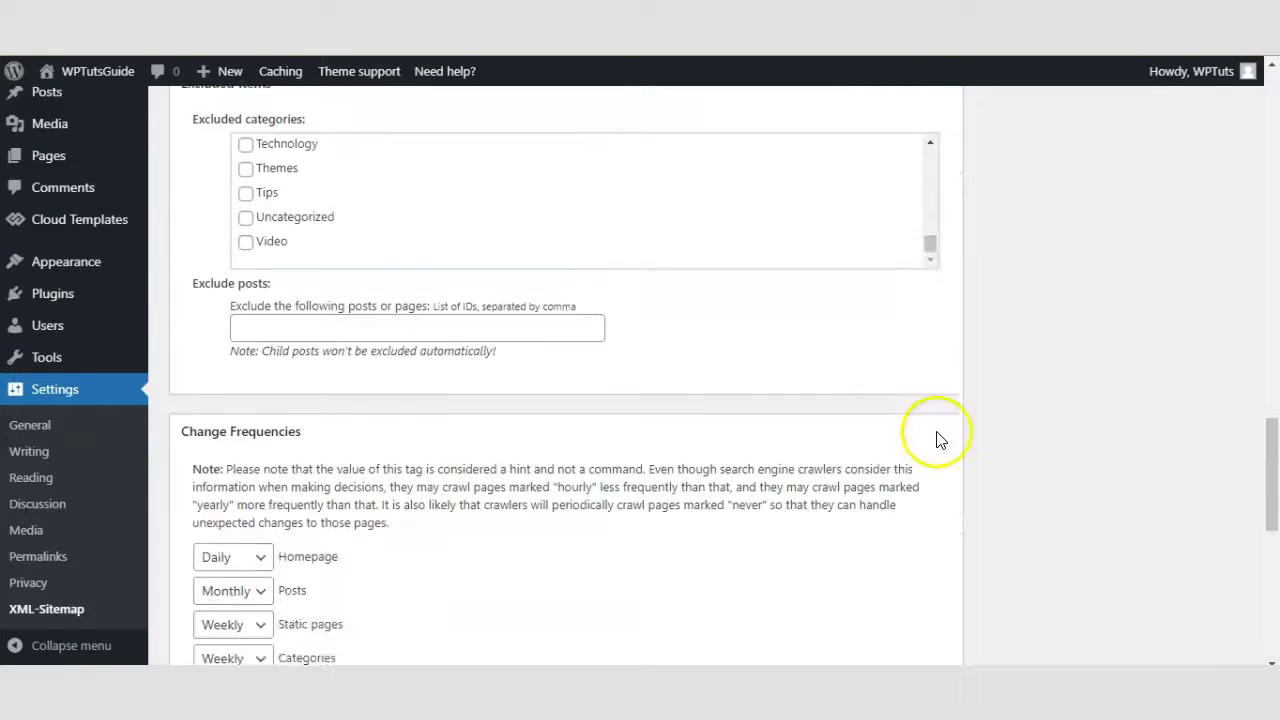
scroll(851, 429, up, 3)
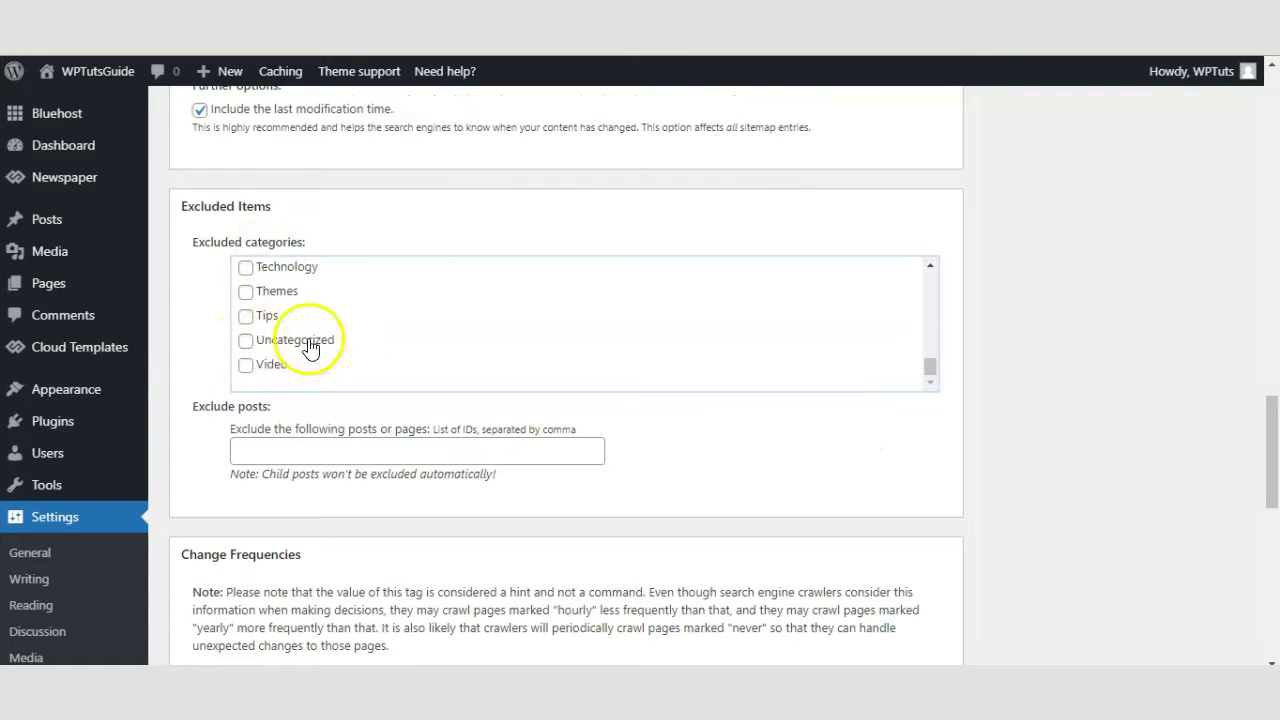
click(247, 340)
scroll(768, 357, down, 4)
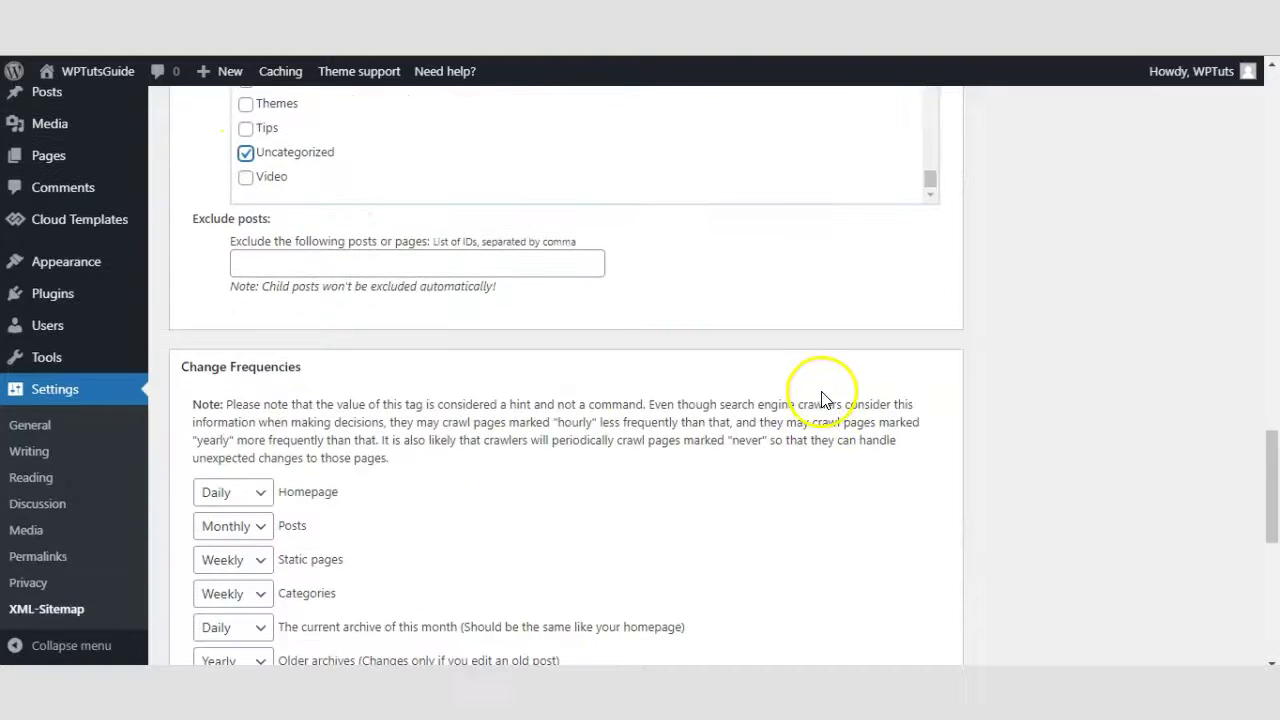
scroll(648, 382, up, 3)
scroll(648, 375, down, 3)
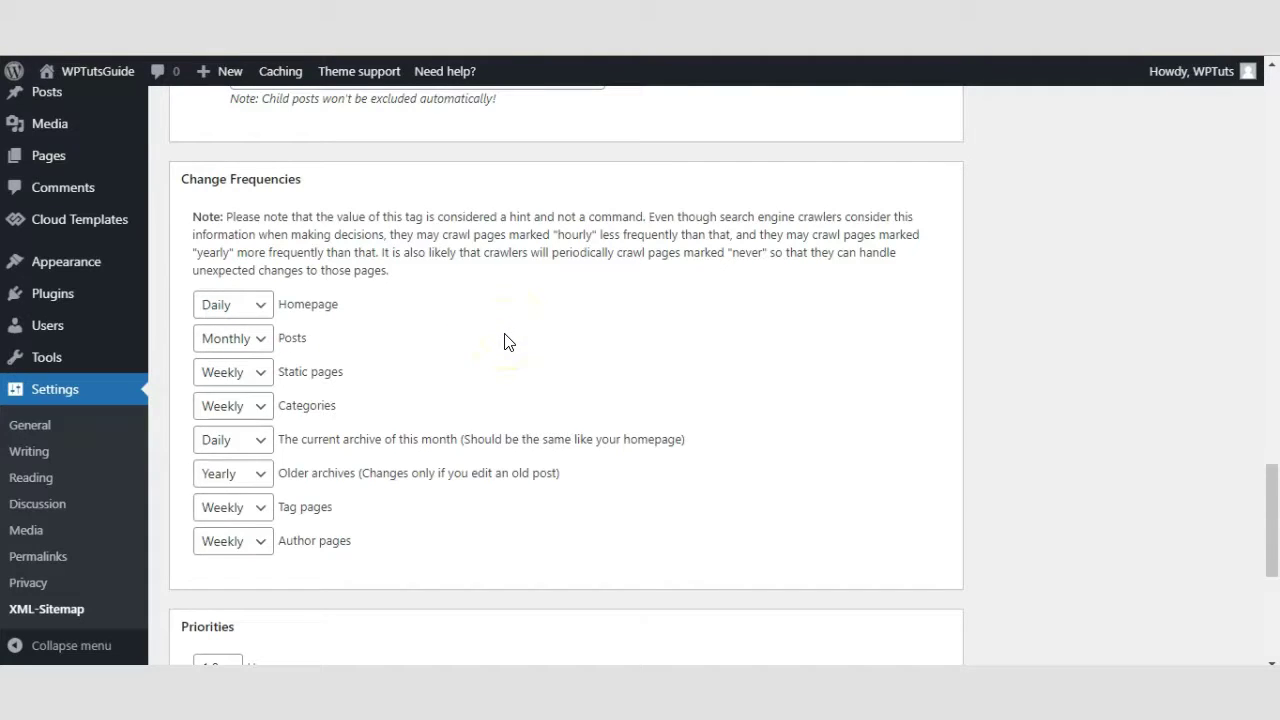
Step: Set the Homepage and Posts change frequencies to Always
click(257, 311)
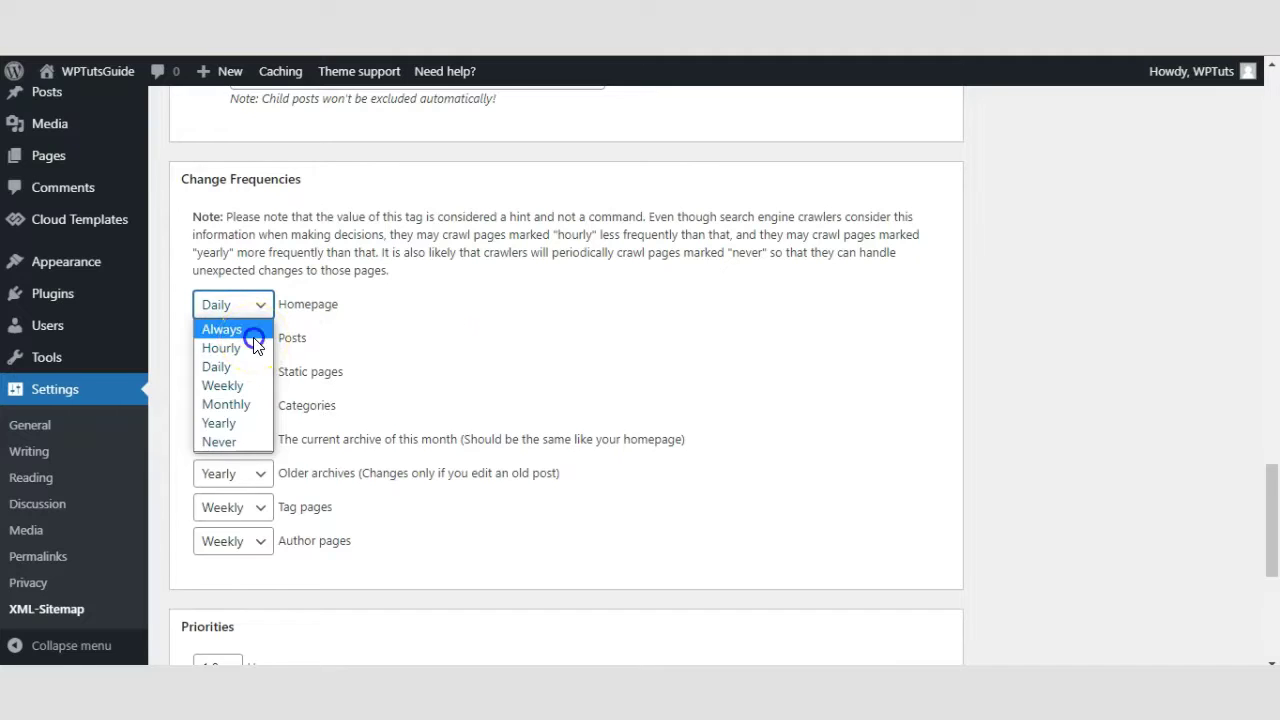
click(254, 341)
click(256, 316)
click(374, 309)
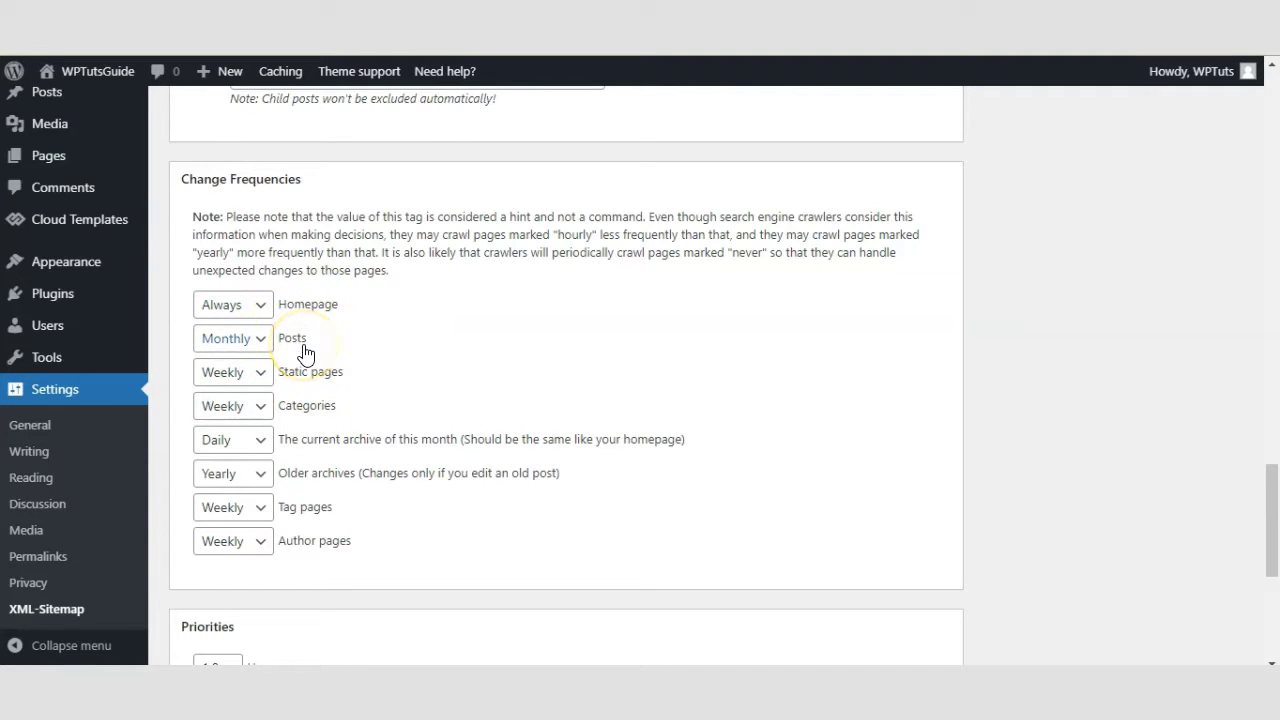
click(255, 340)
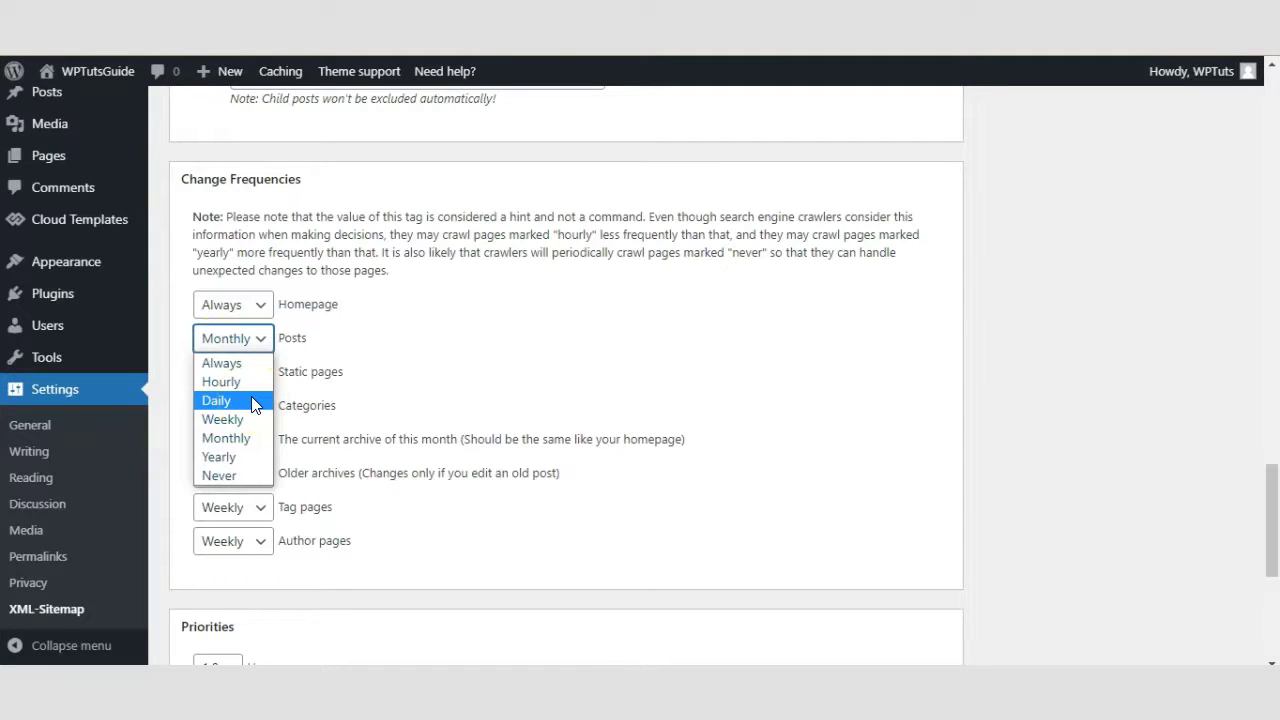
click(253, 404)
scroll(460, 325, down, 1)
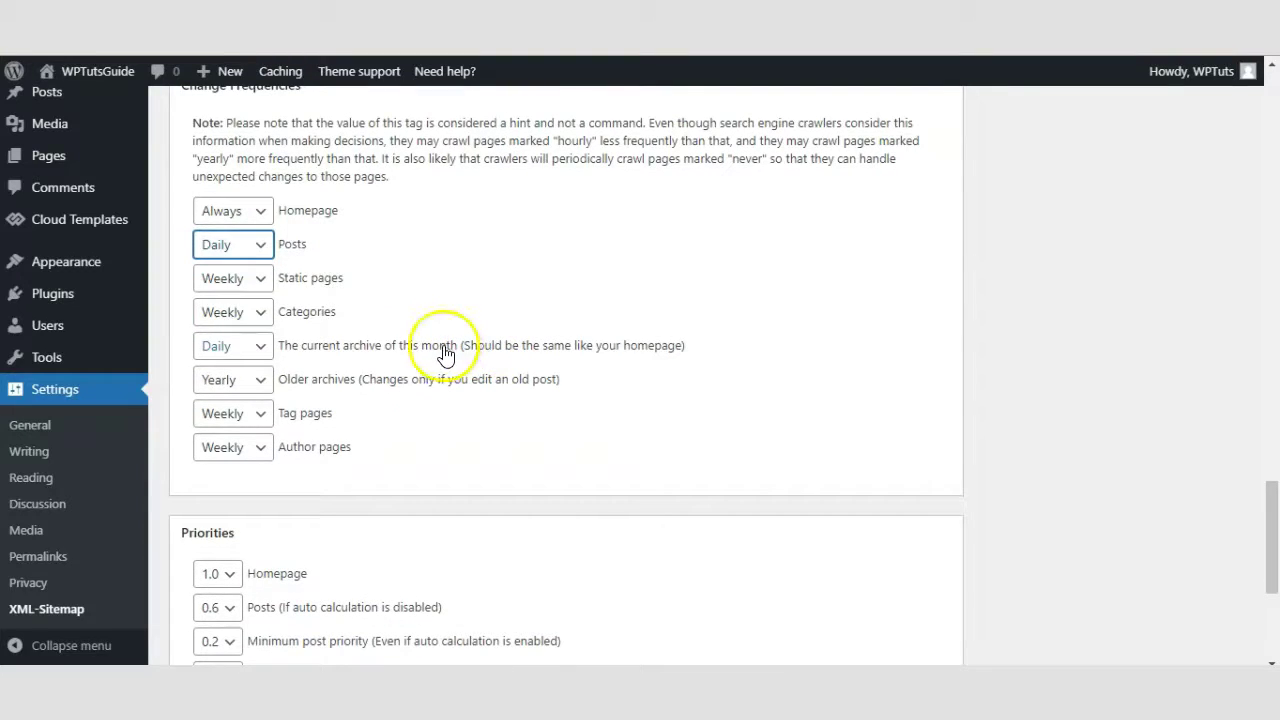
click(262, 248)
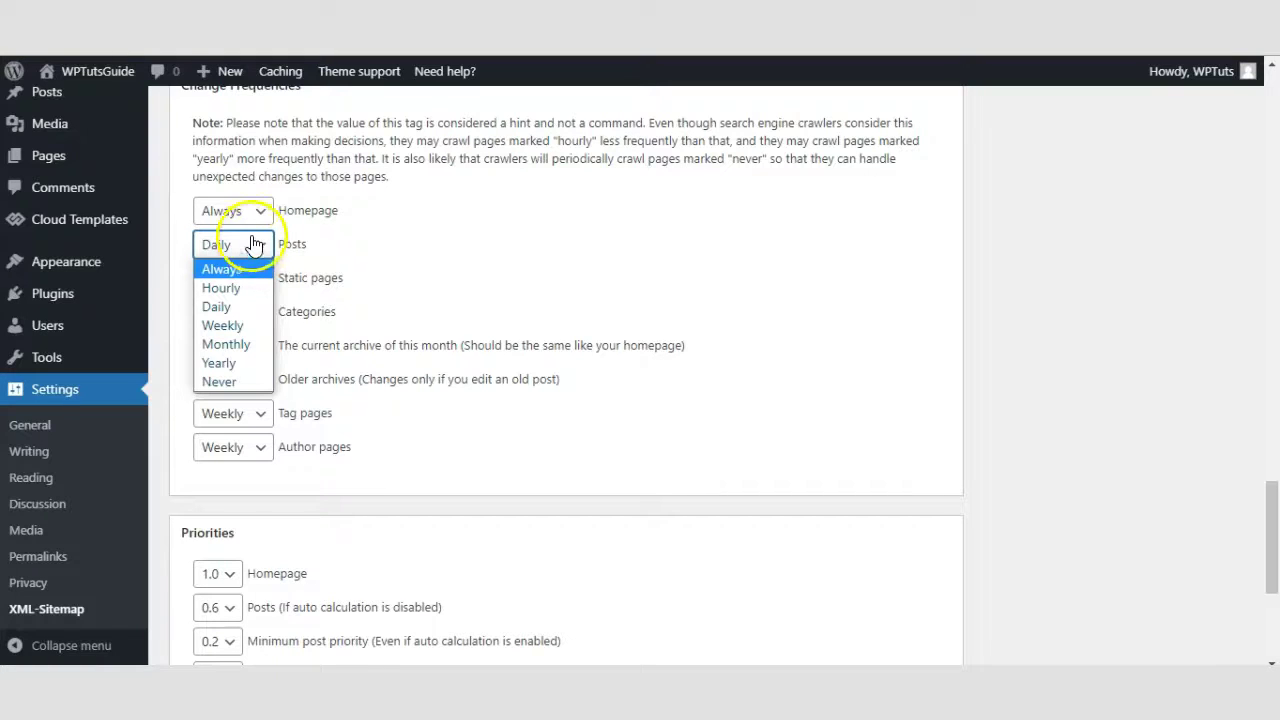
click(258, 269)
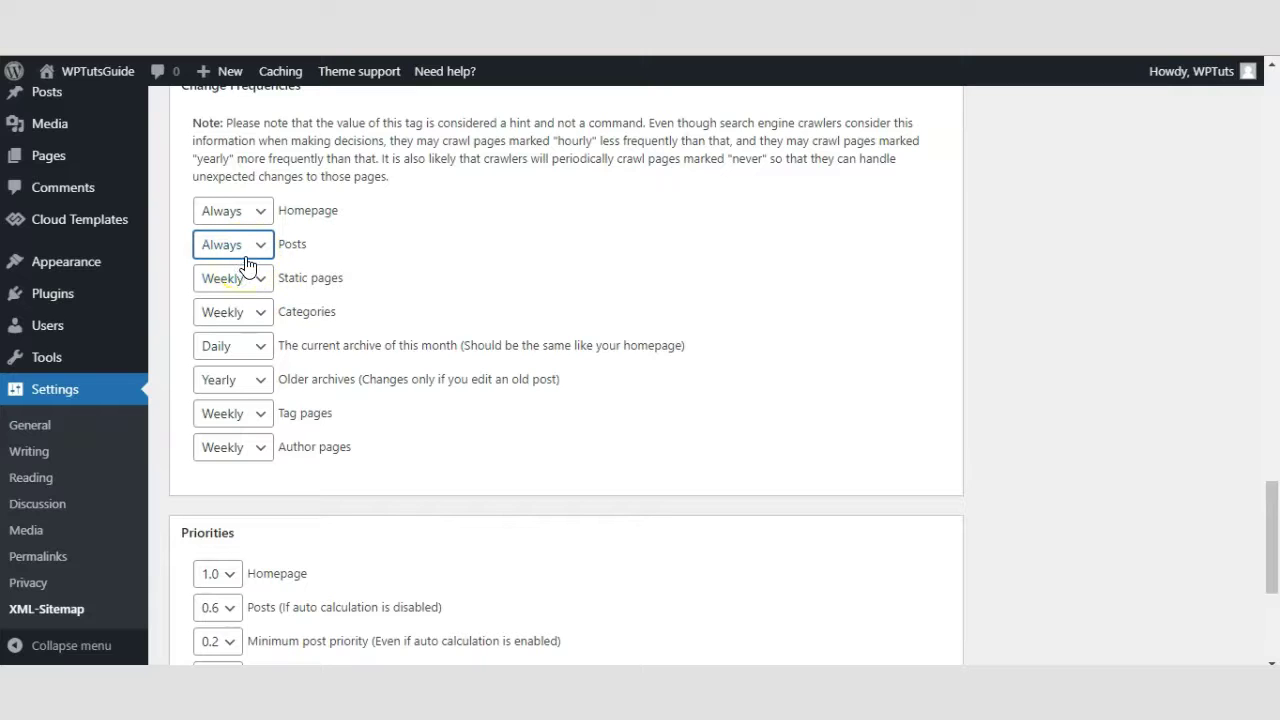
scroll(437, 266, down, 1)
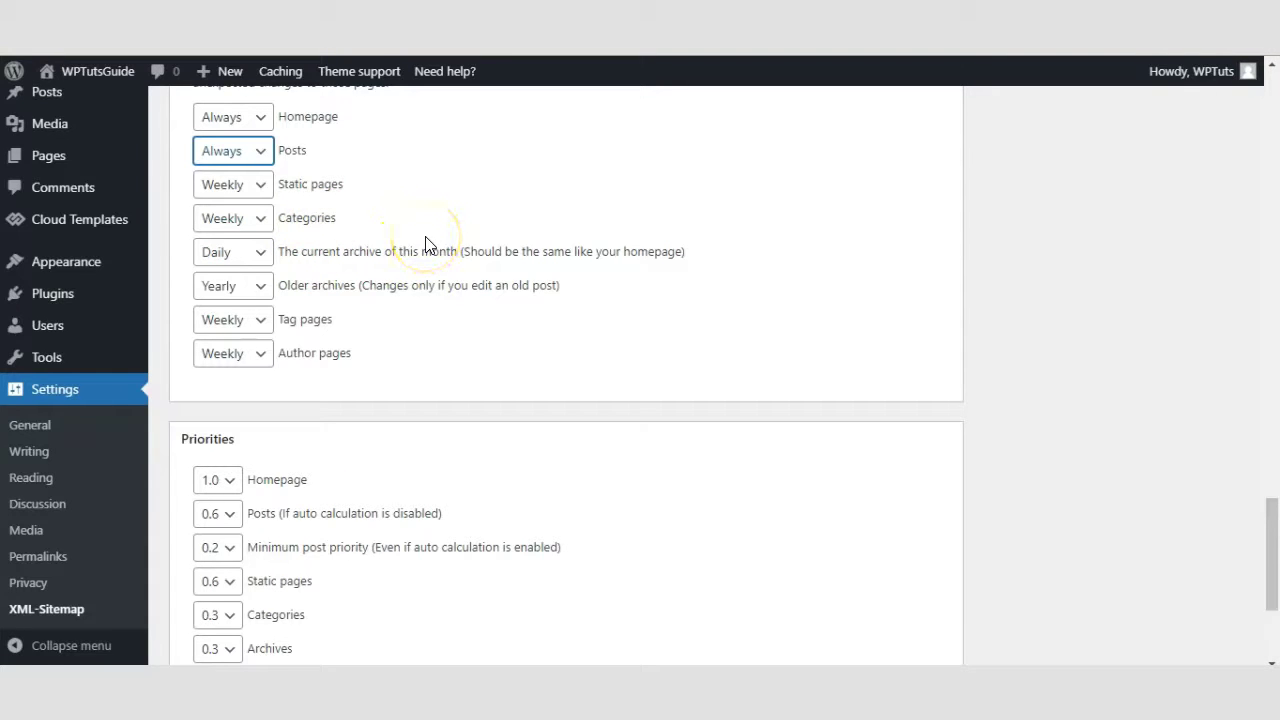
Step: Set Static pages to Monthly, and Categories, Tag pages and Author pages to Daily
click(260, 190)
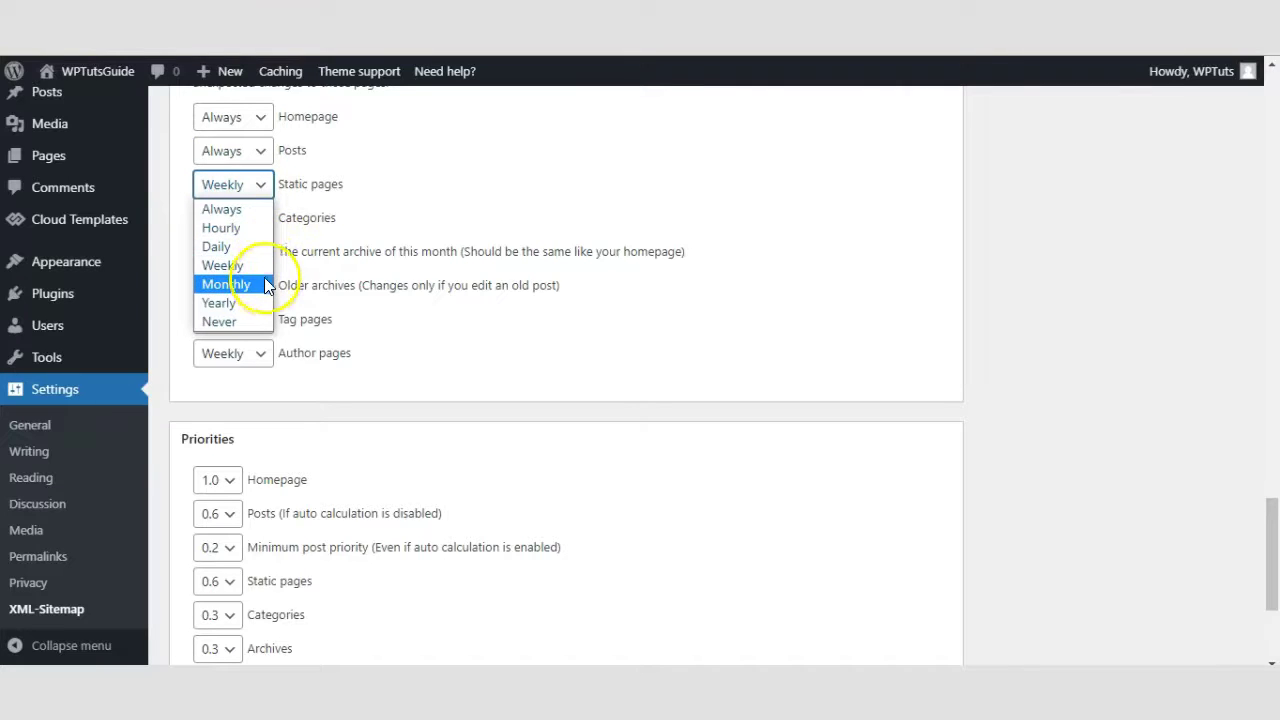
click(265, 283)
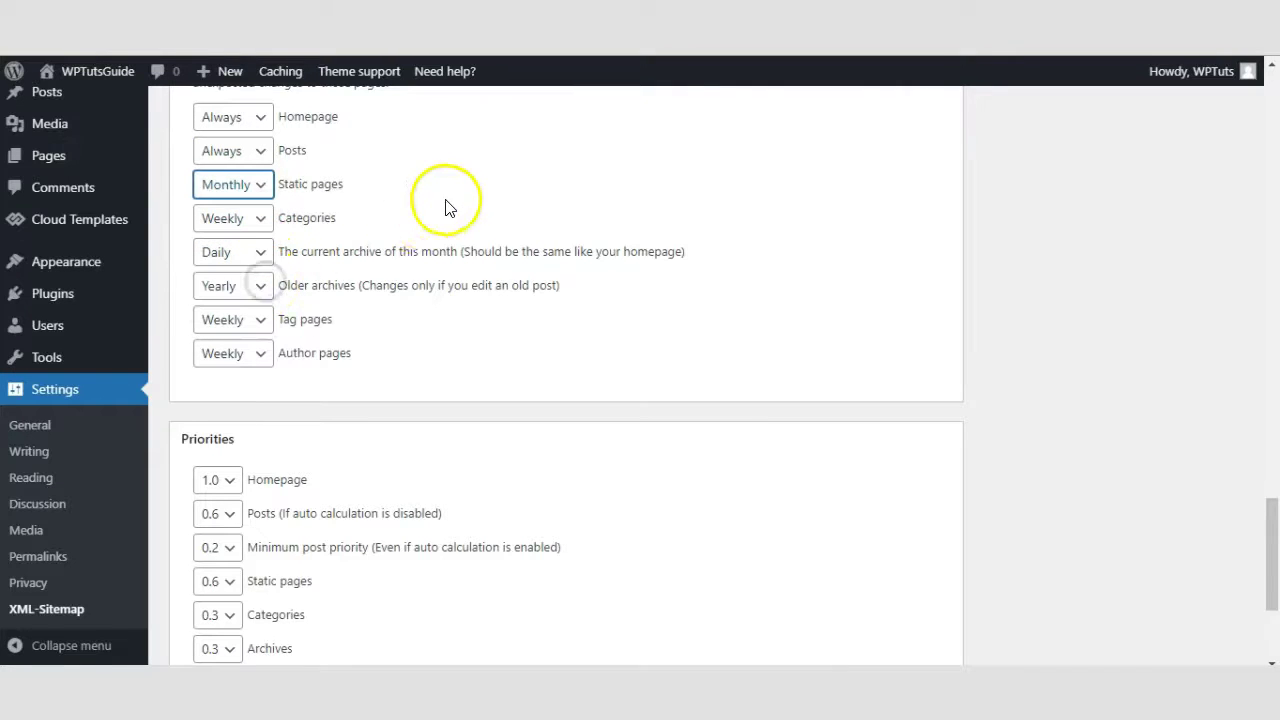
scroll(427, 230, down, 1)
scroll(427, 230, up, 2)
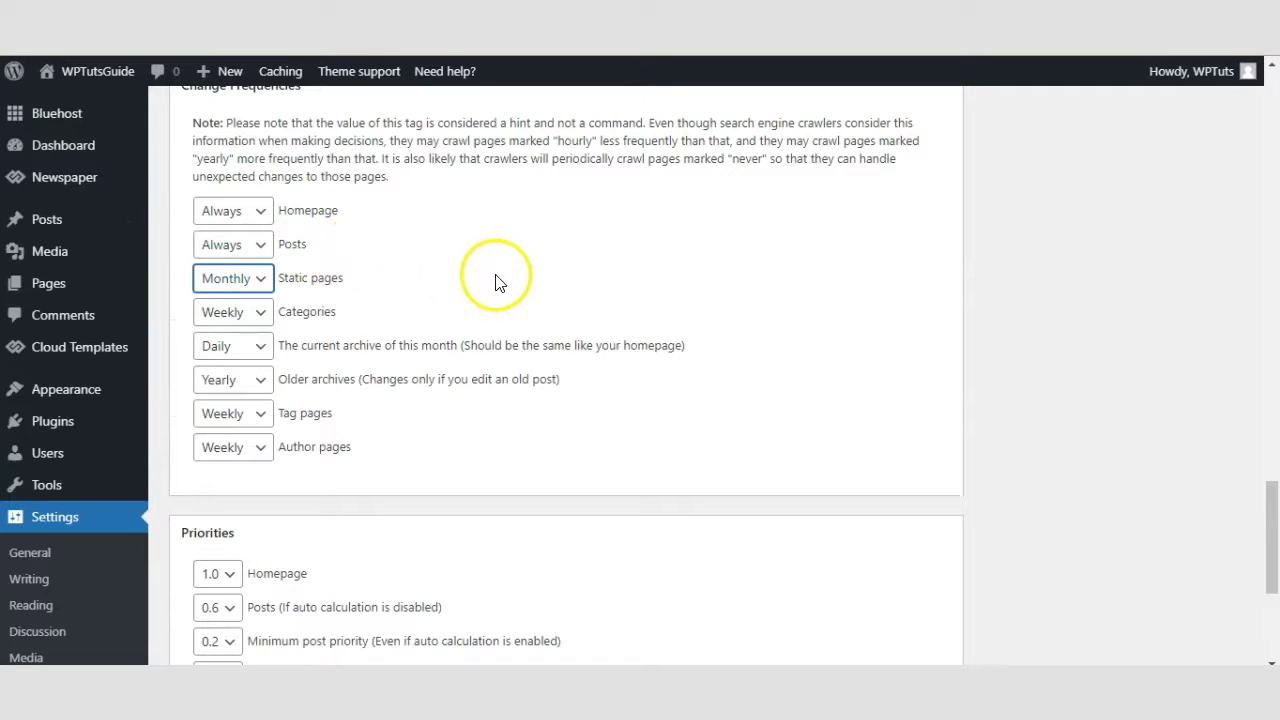
scroll(511, 285, down, 1)
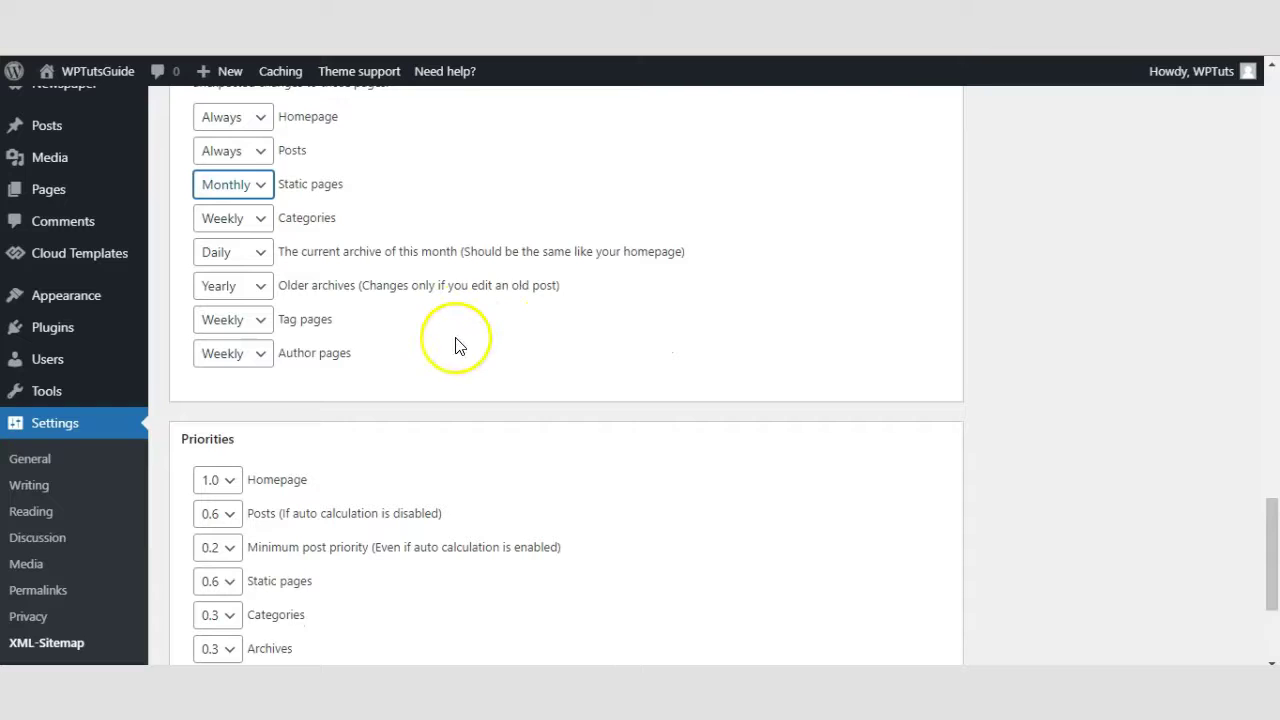
click(260, 219)
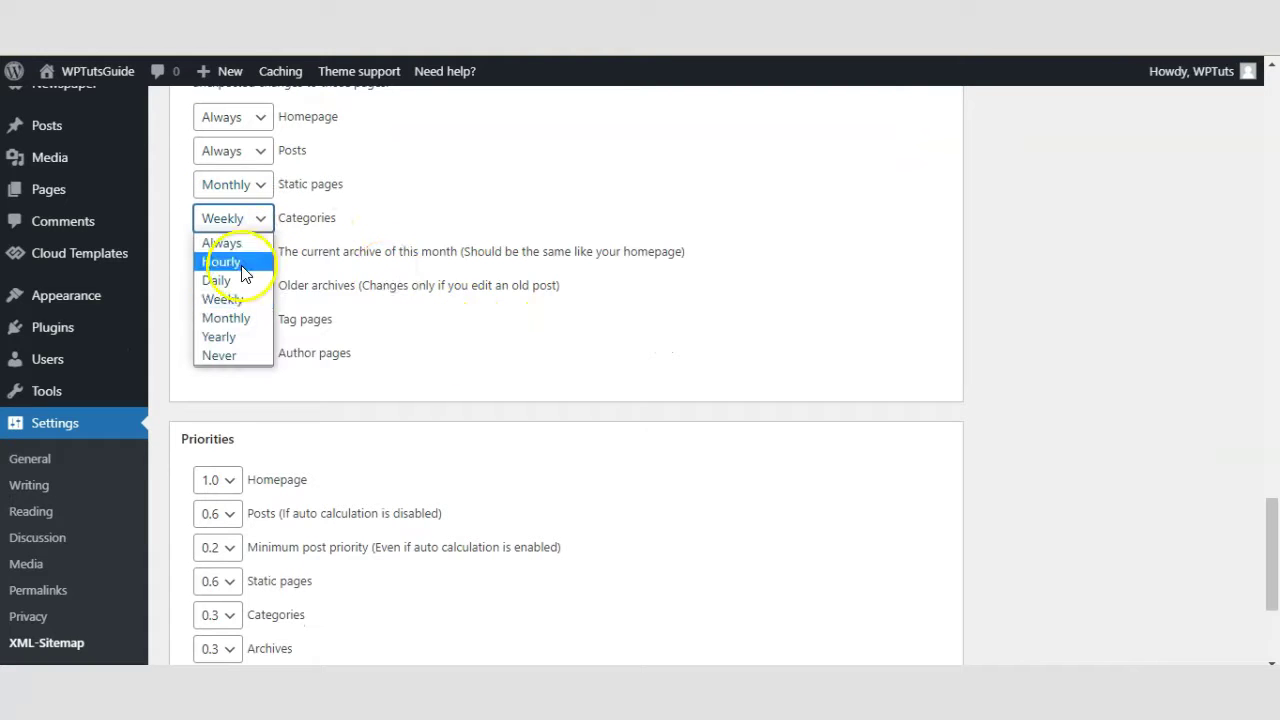
click(240, 282)
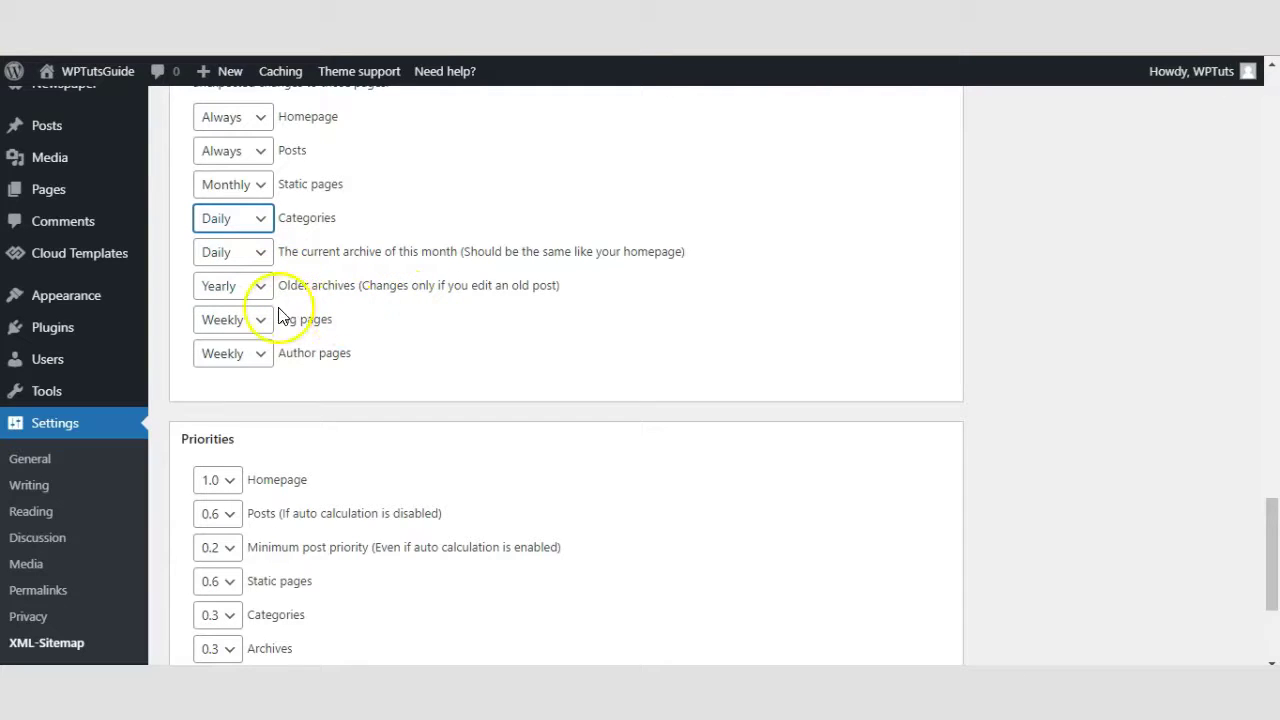
click(243, 321)
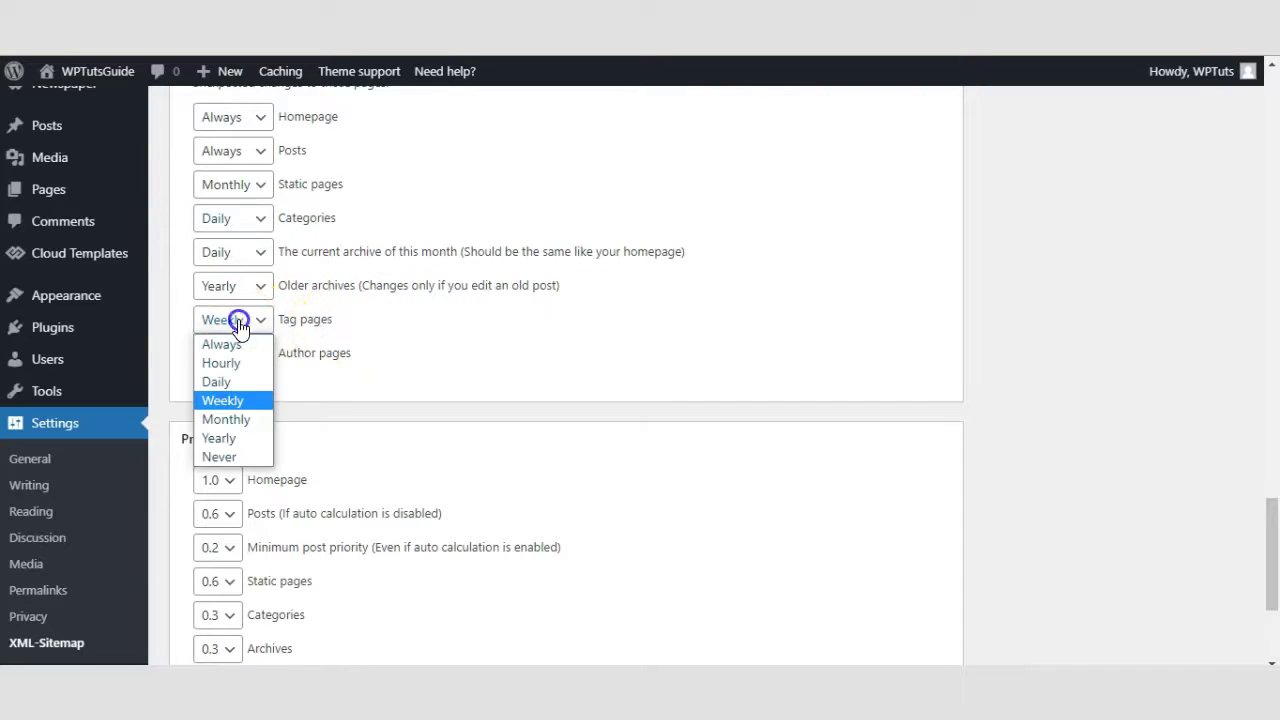
click(240, 382)
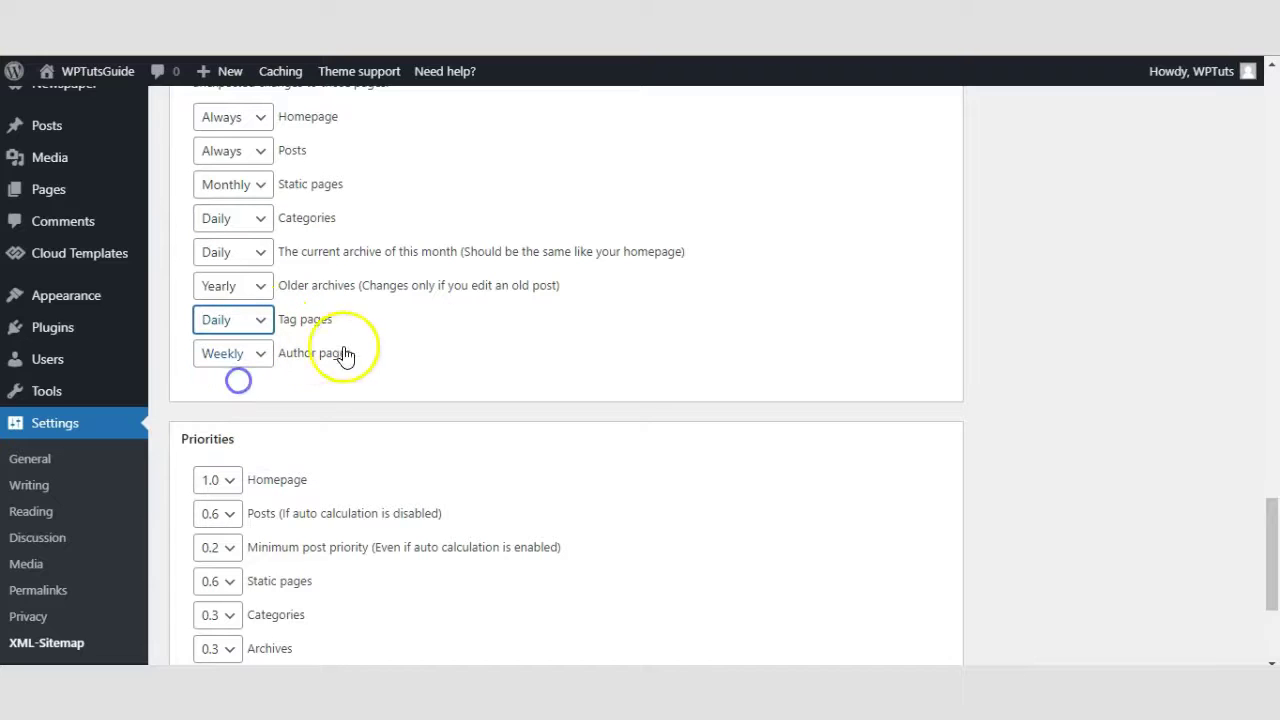
click(272, 357)
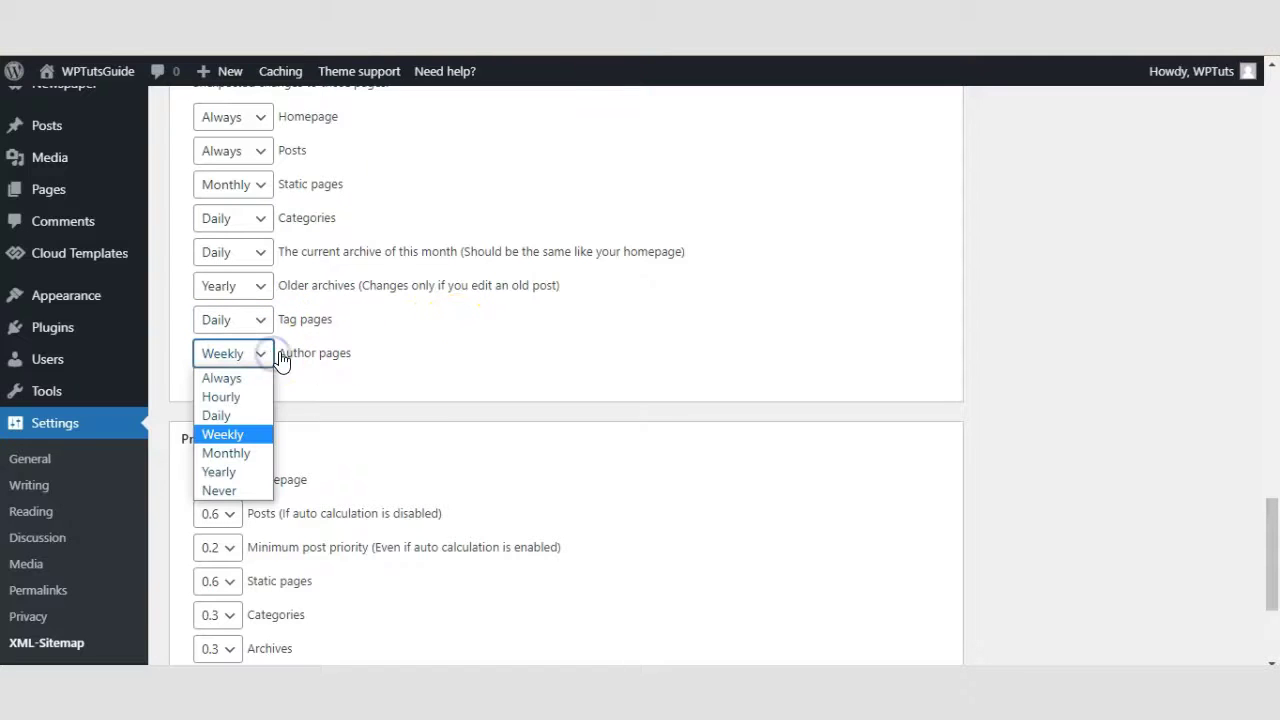
click(250, 415)
click(429, 366)
Step: Set priorities: Homepage and Posts 1.0, minimum post 0.9, Categories 0.8, Tag pages 0.7
scroll(526, 357, down, 2)
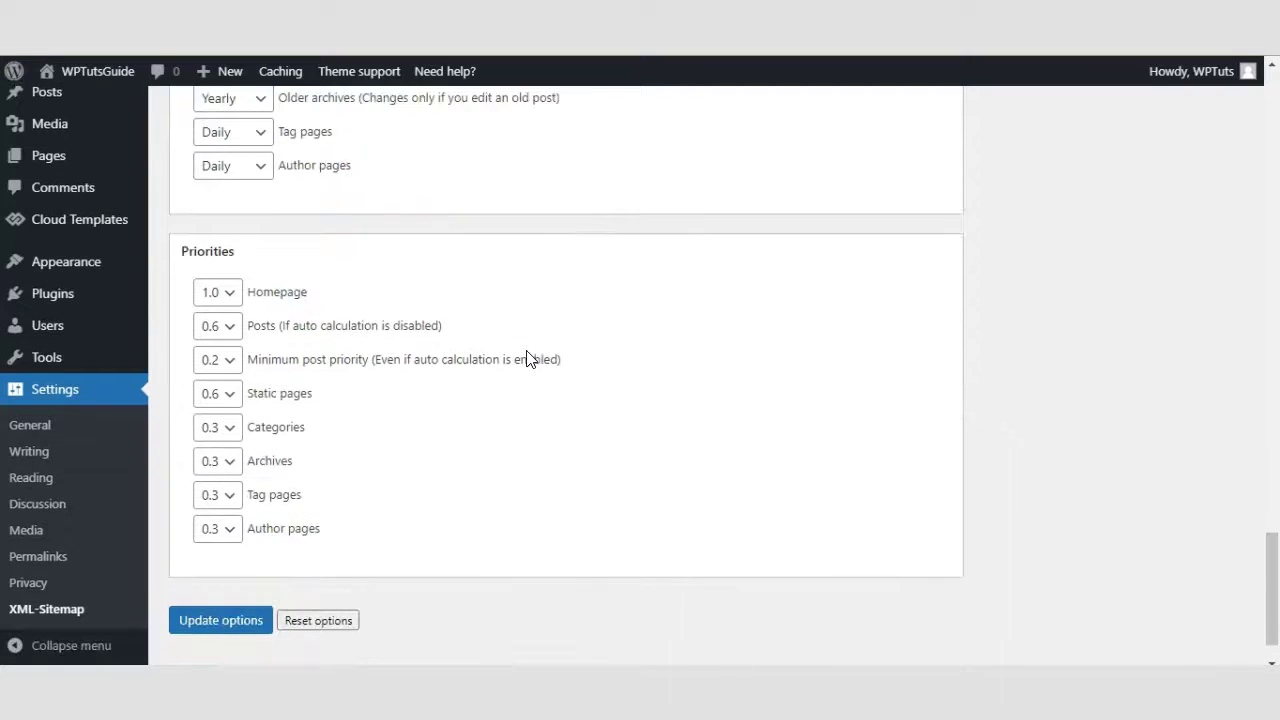
scroll(527, 359, down, 1)
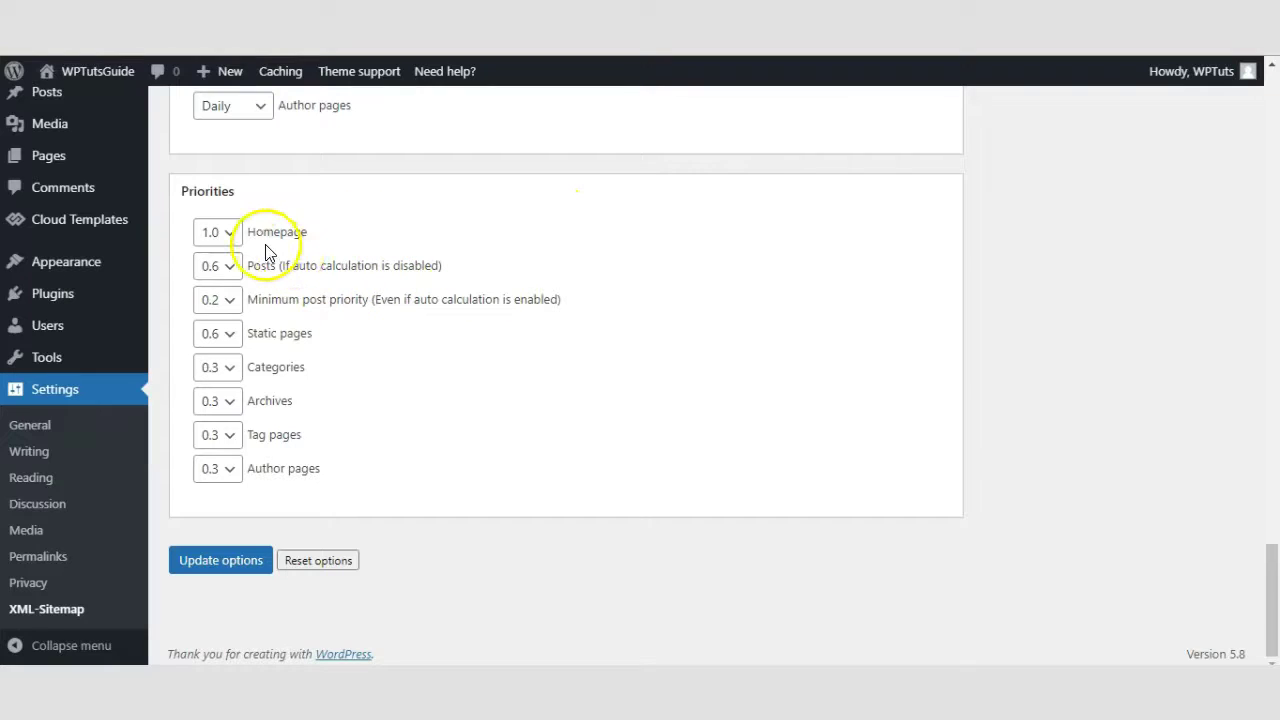
click(217, 232)
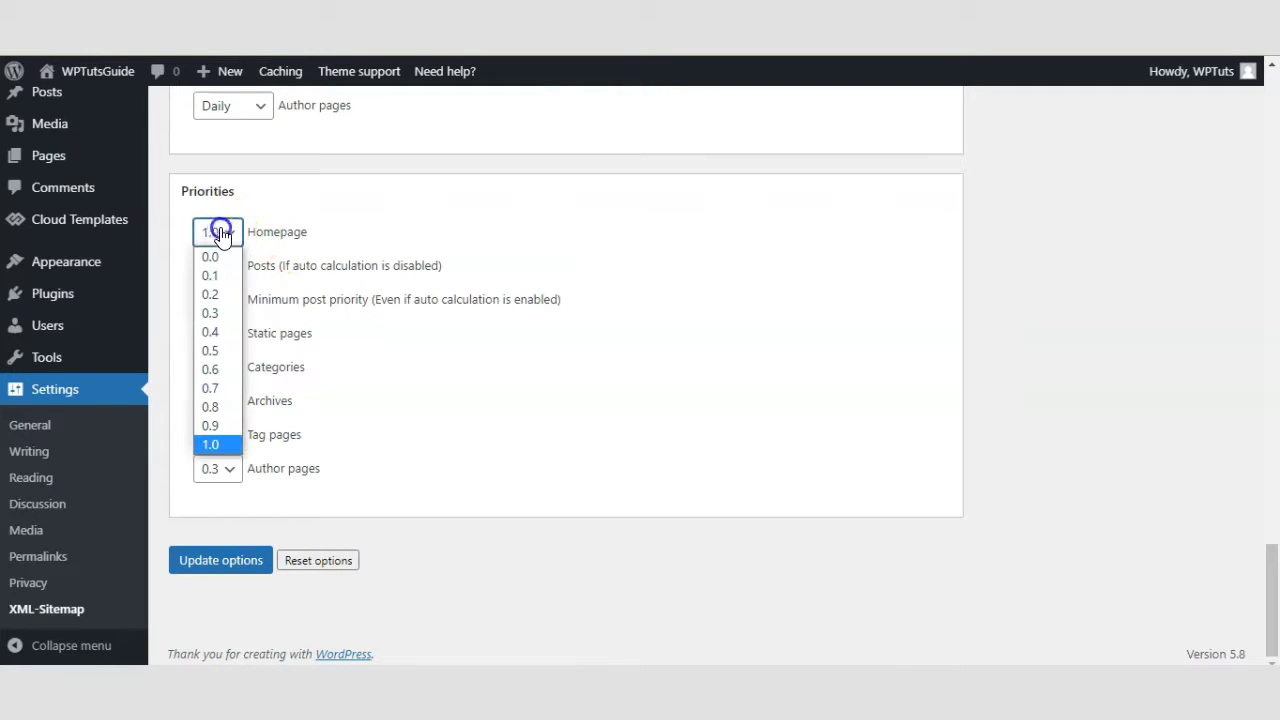
click(229, 450)
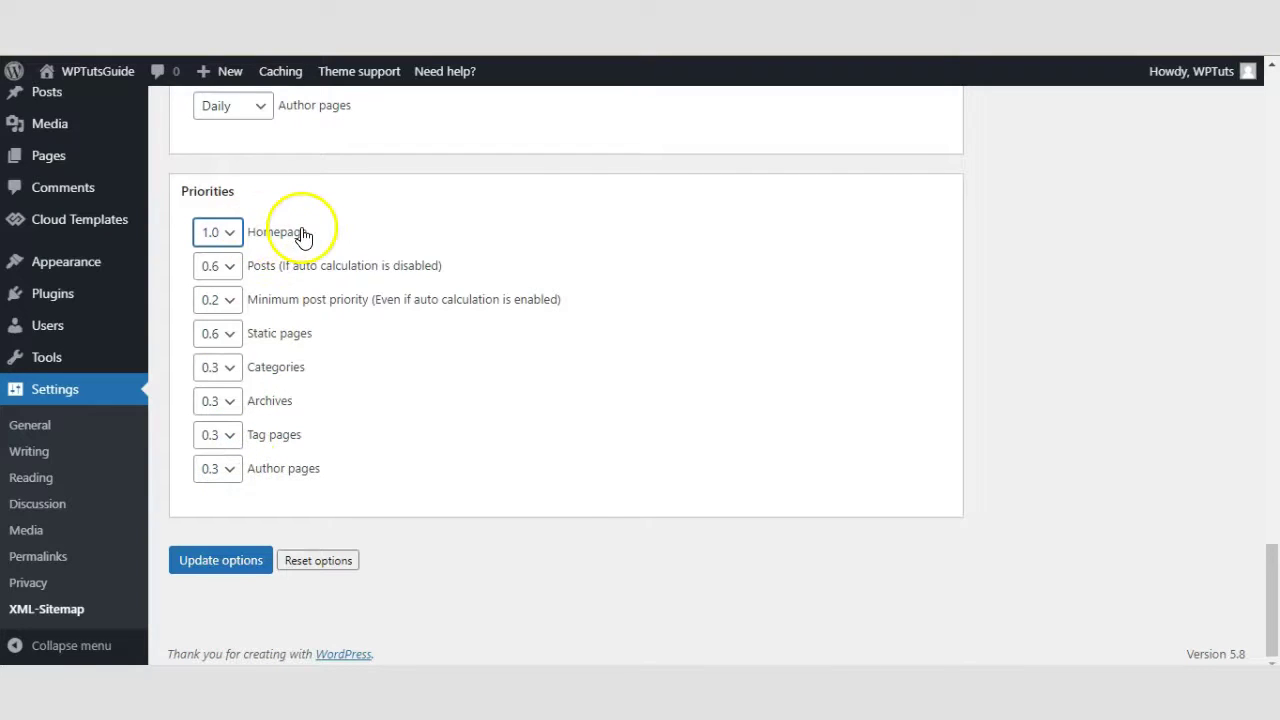
click(229, 268)
click(210, 480)
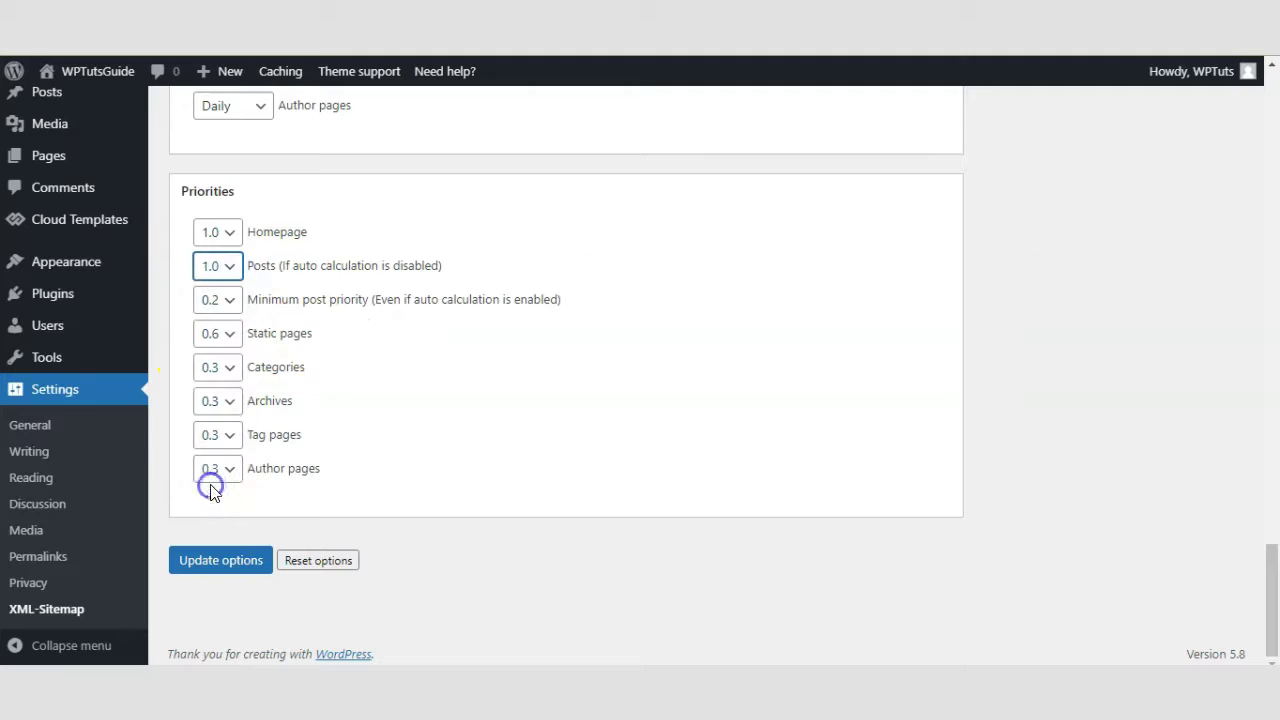
click(234, 303)
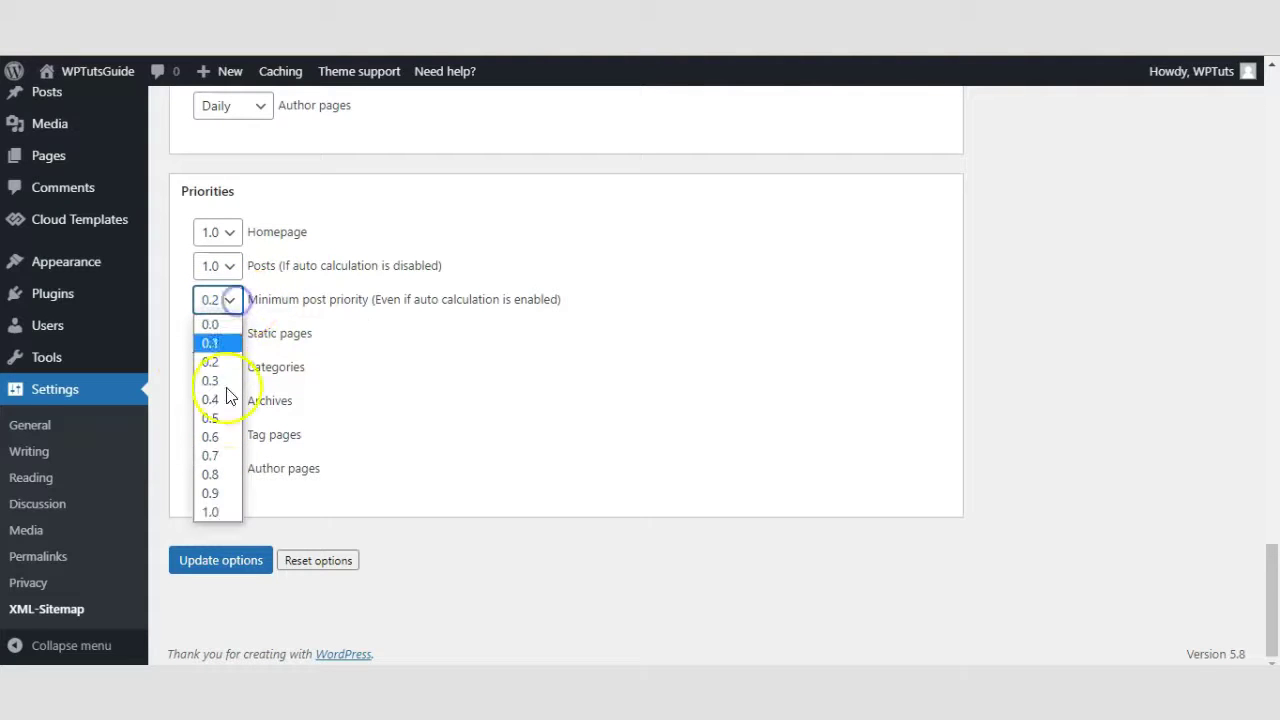
click(224, 494)
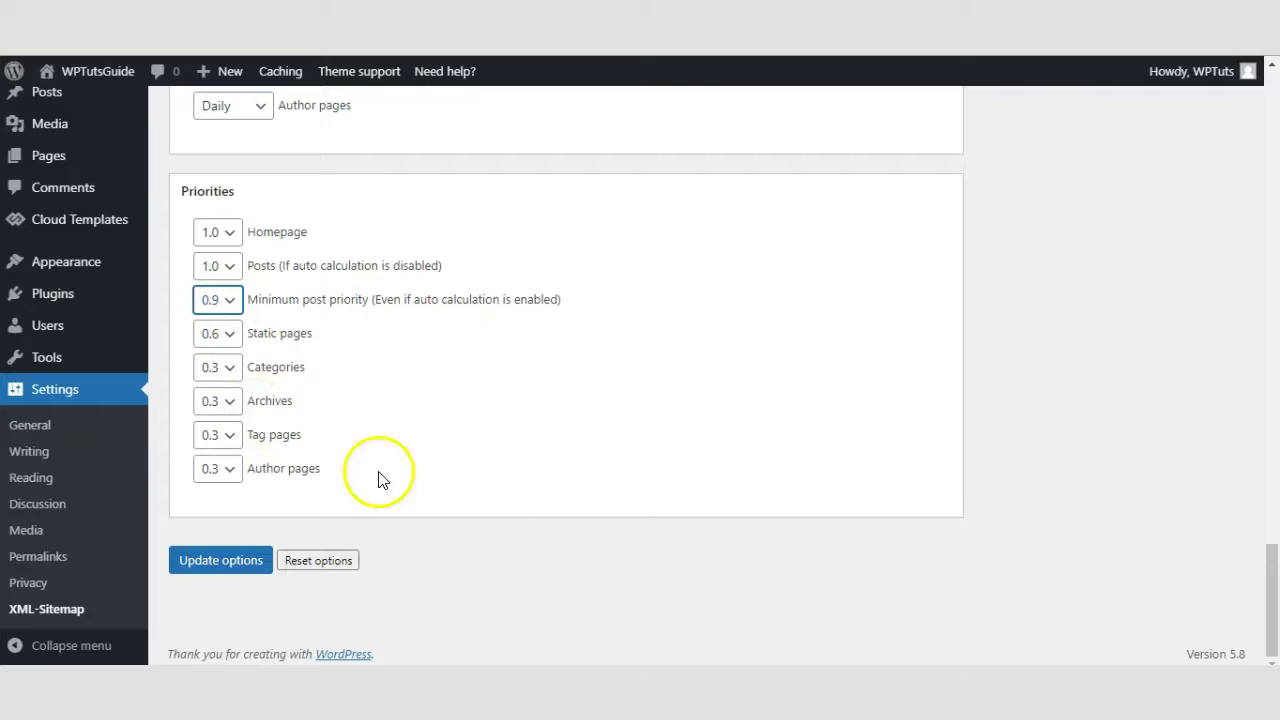
click(220, 367)
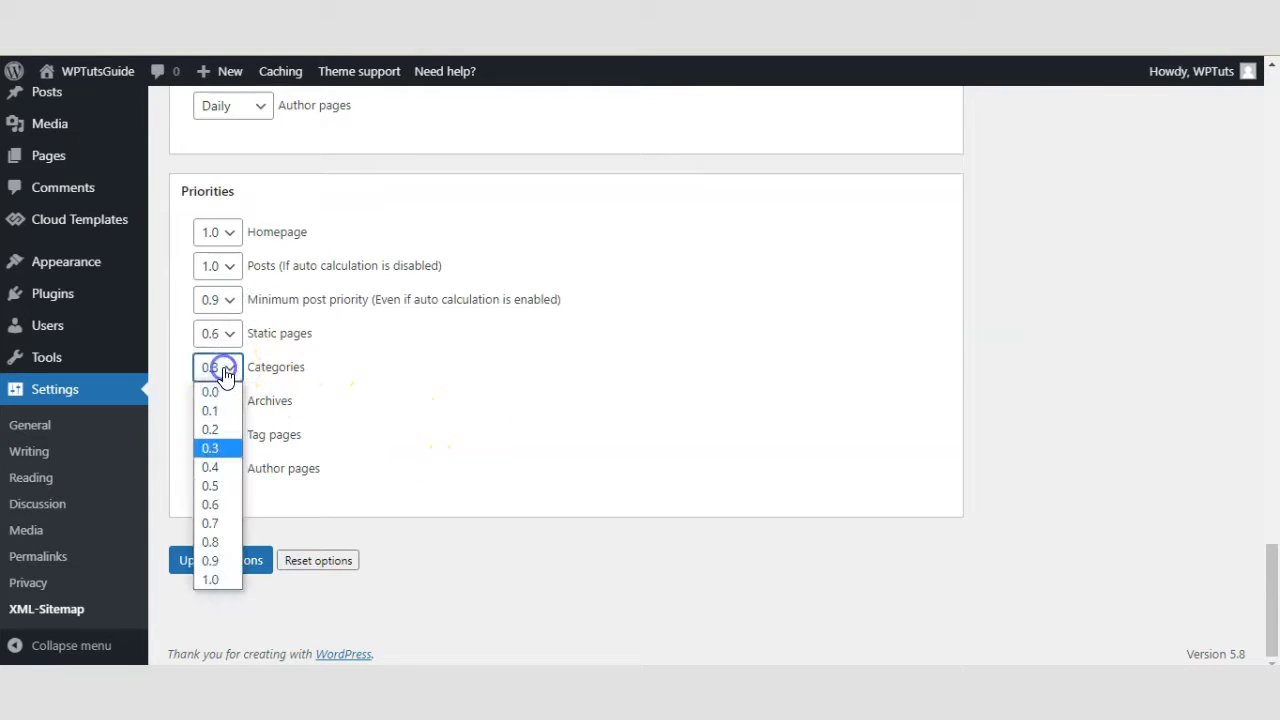
click(215, 542)
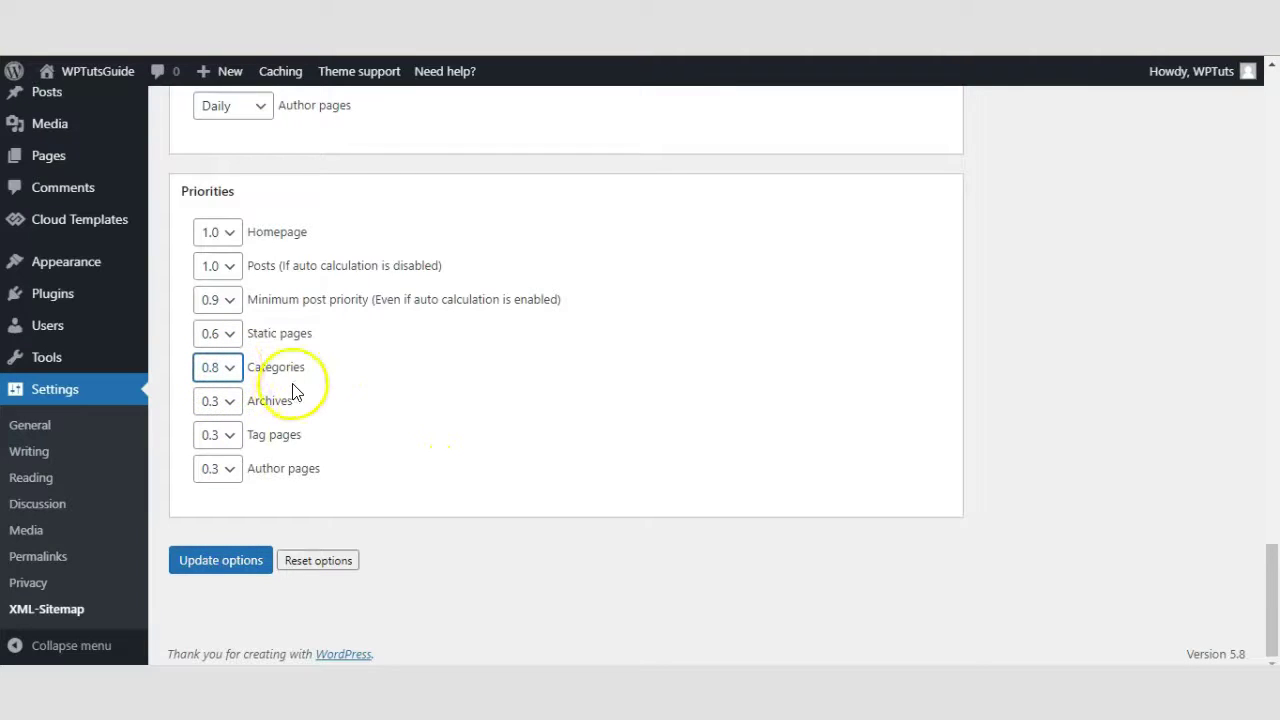
click(226, 432)
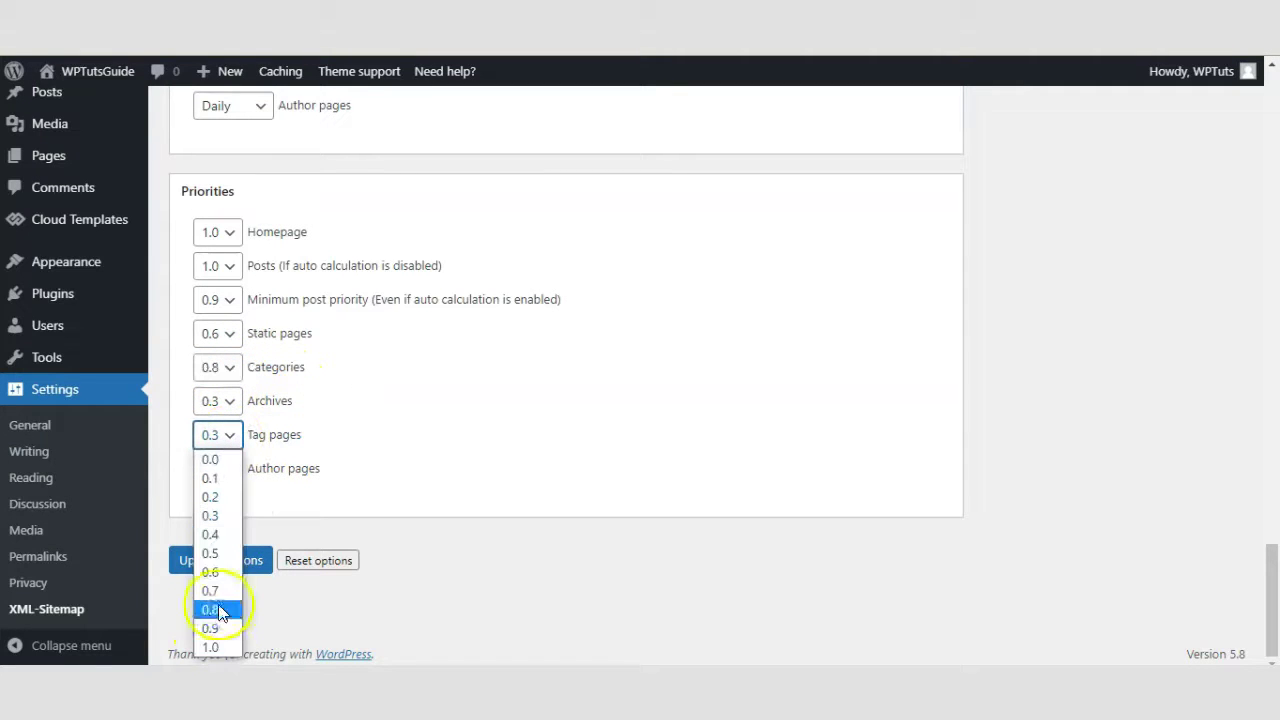
click(220, 594)
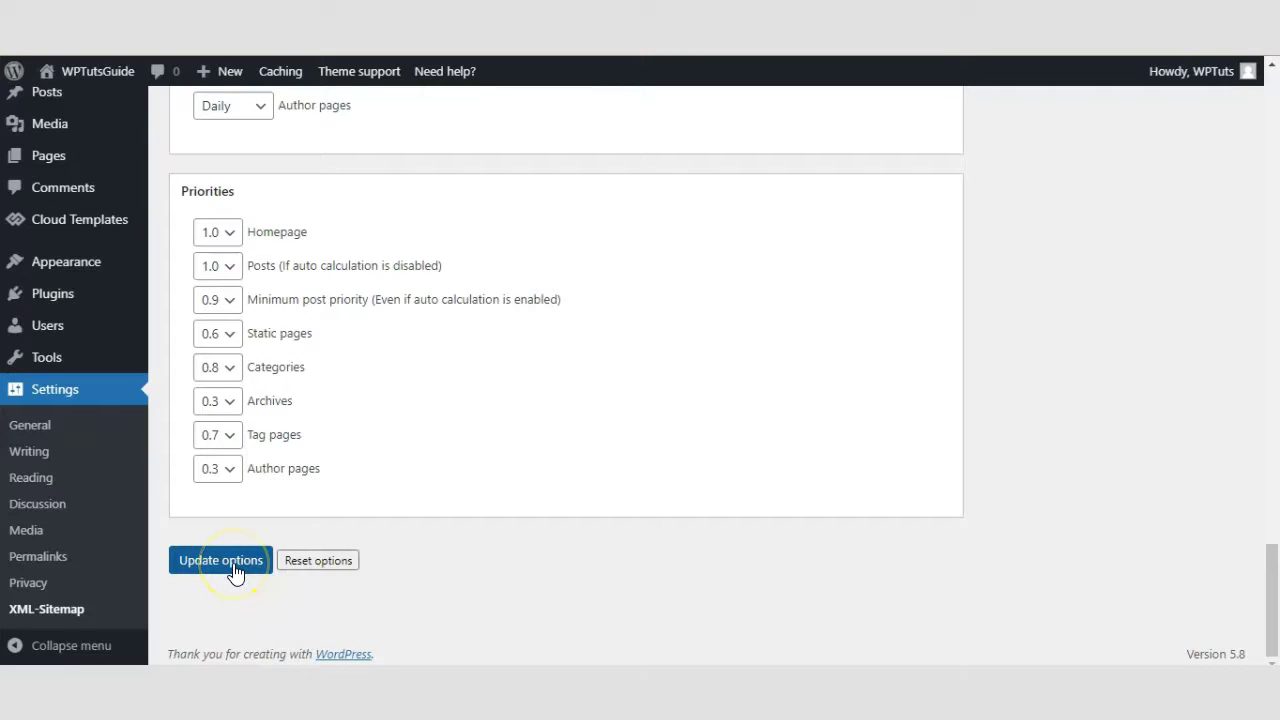
Step: Save the sitemap settings with Update options
scroll(394, 514, up, 15)
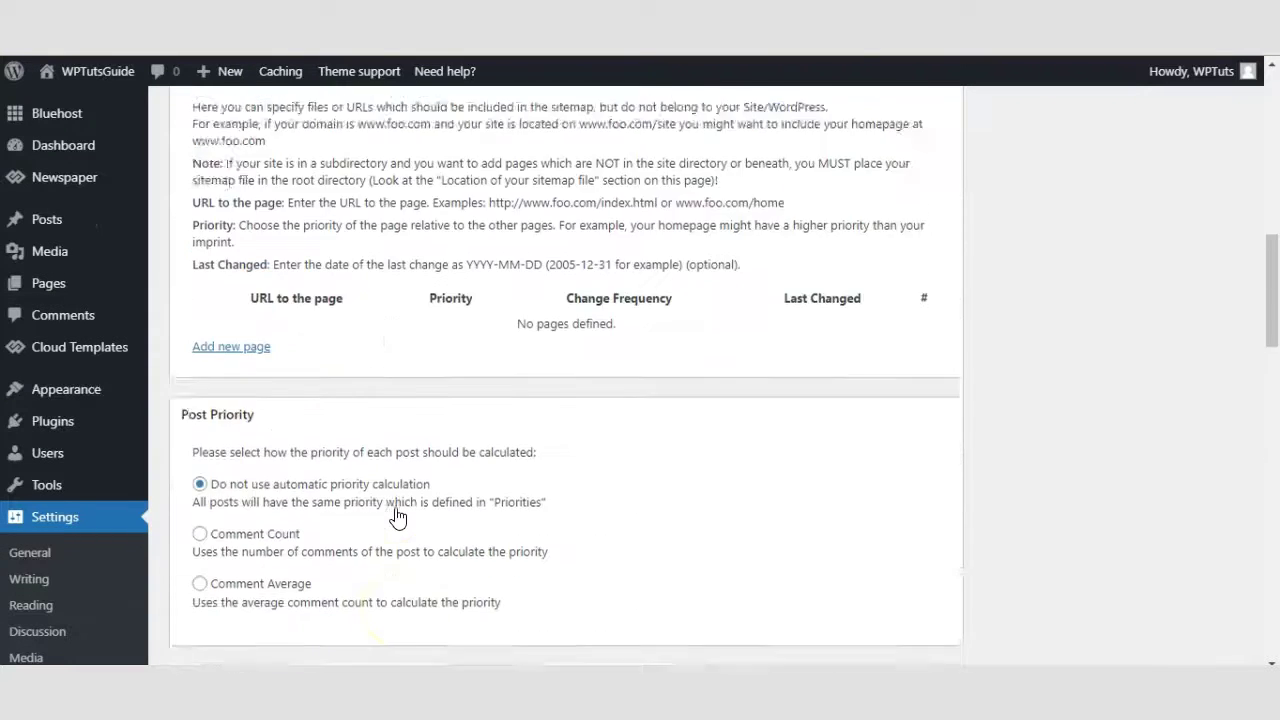
scroll(397, 516, up, 10)
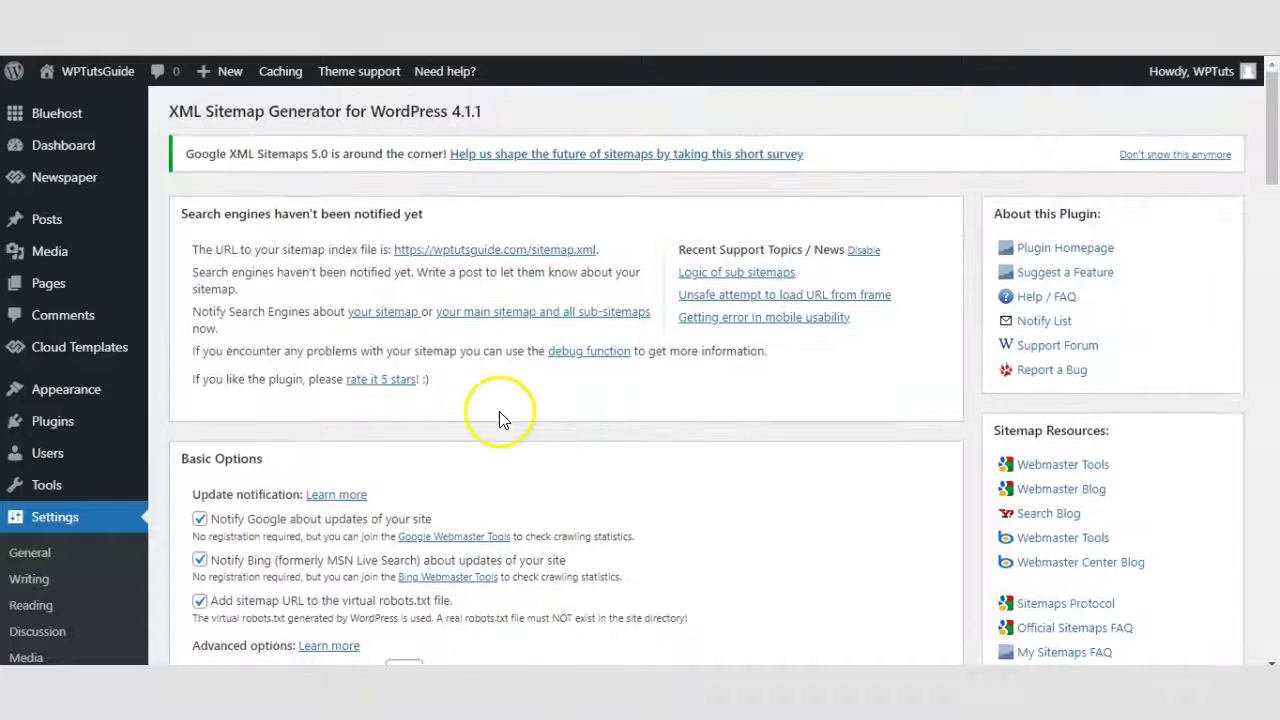
scroll(563, 422, down, 15)
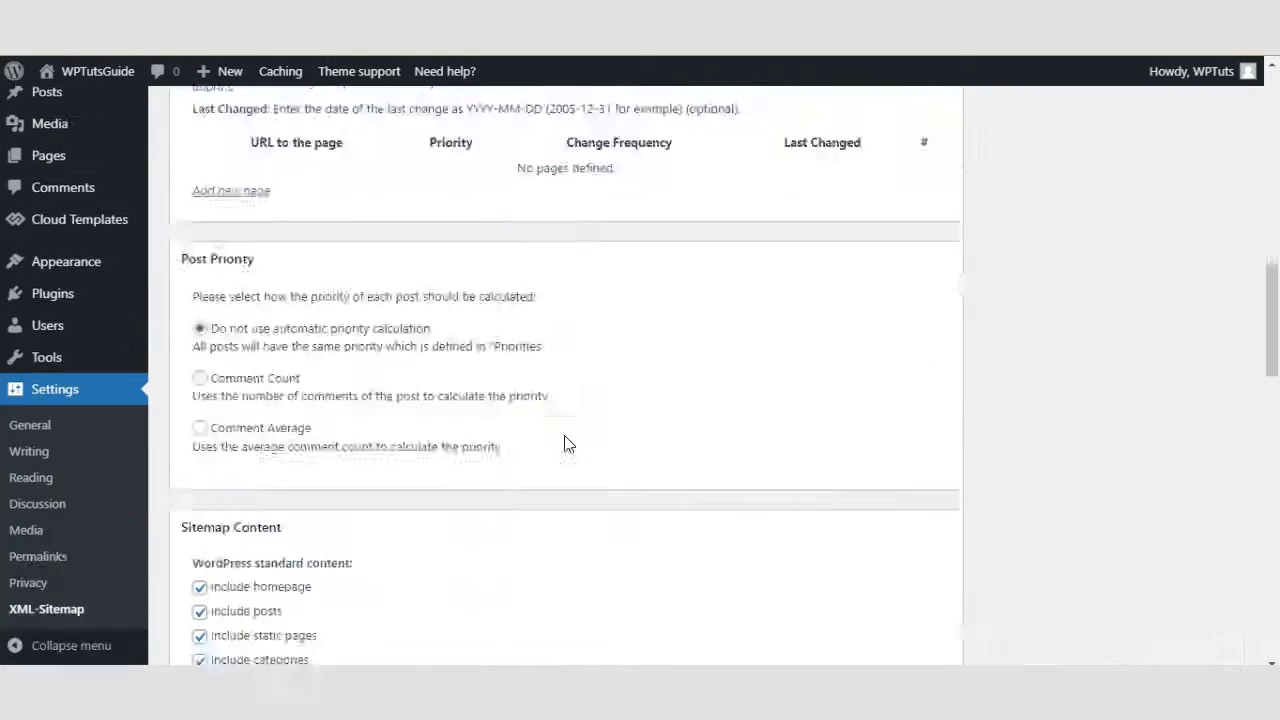
scroll(565, 443, down, 15)
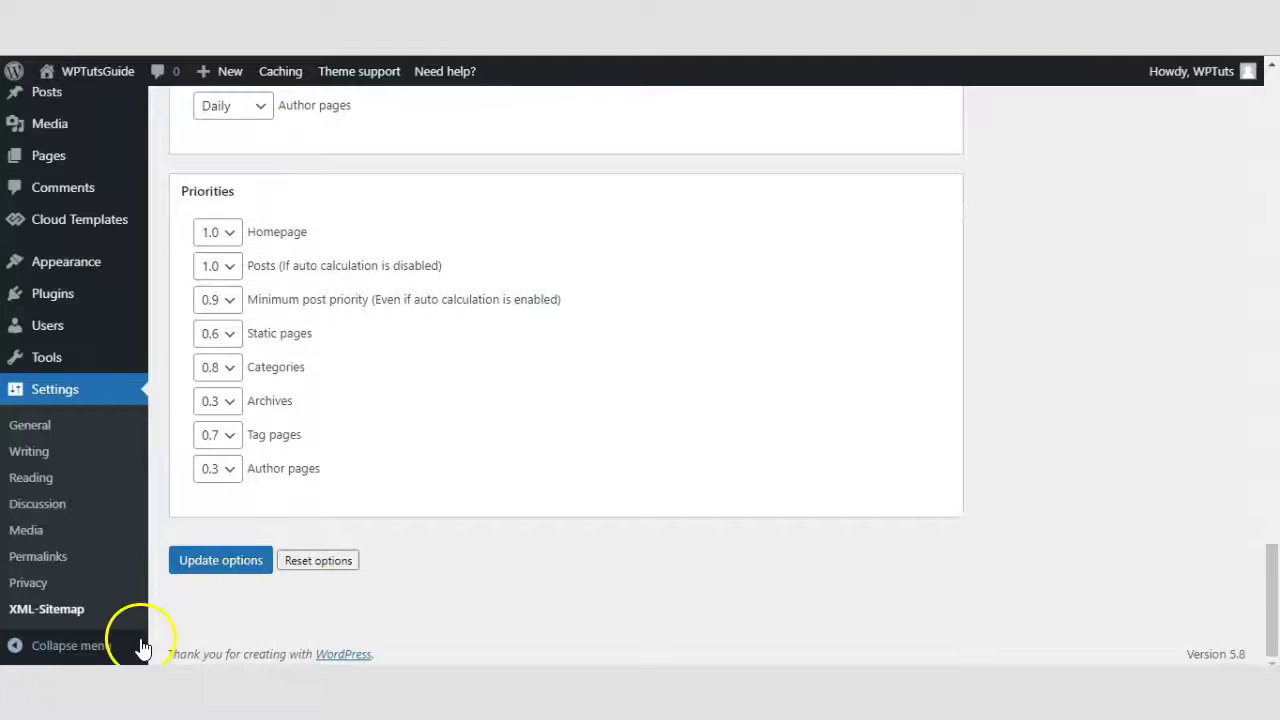
click(219, 567)
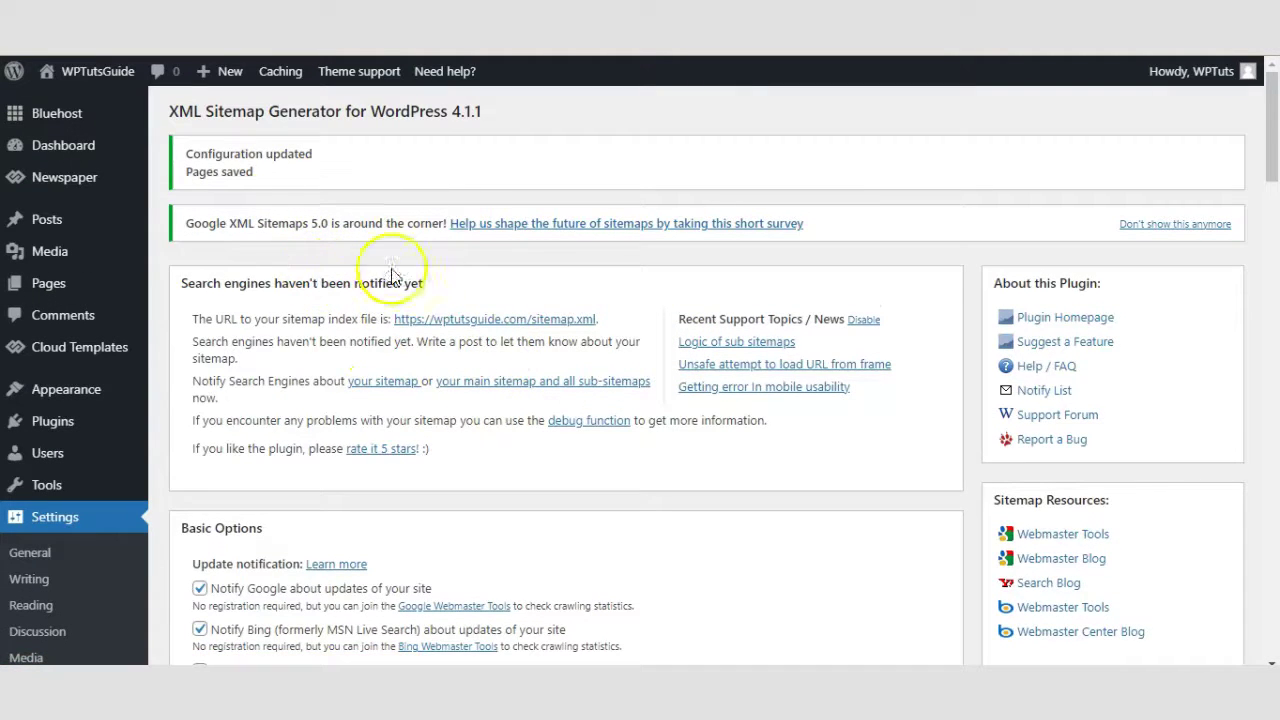
Step: Open the sitemap.xml index URL in a new browser tab
scroll(375, 330, down, 1)
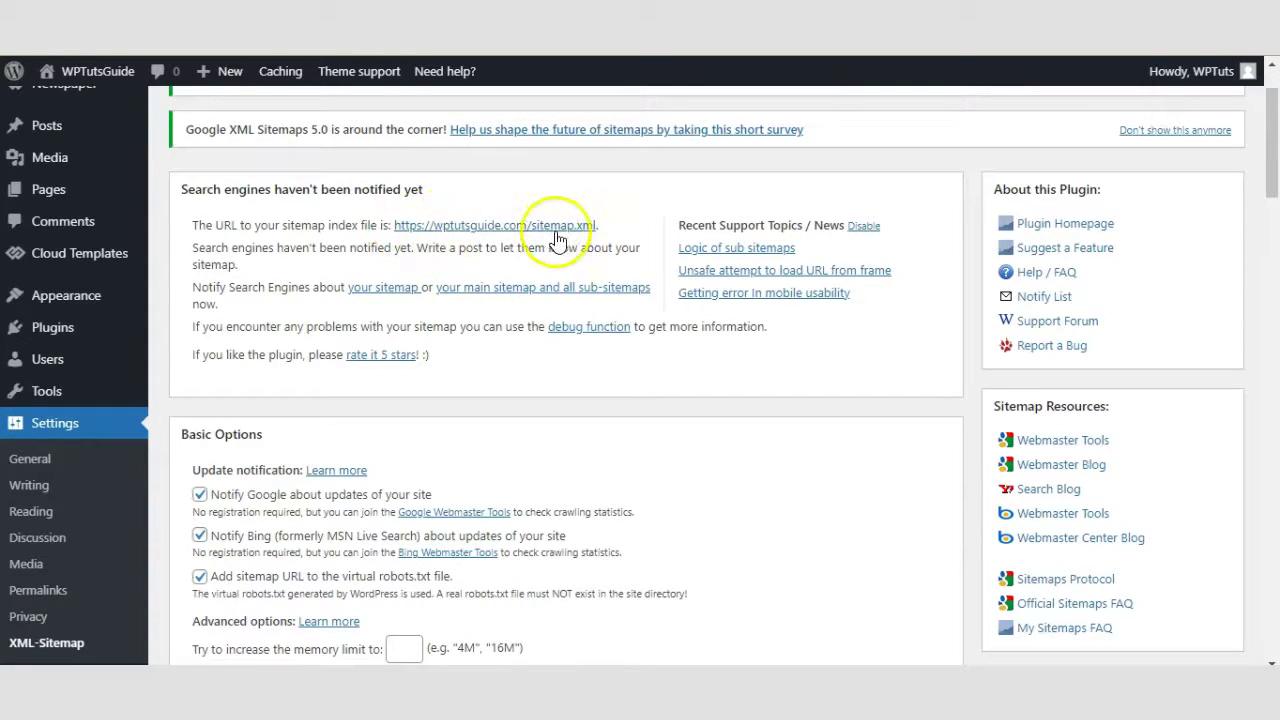
right_click(515, 233)
click(551, 246)
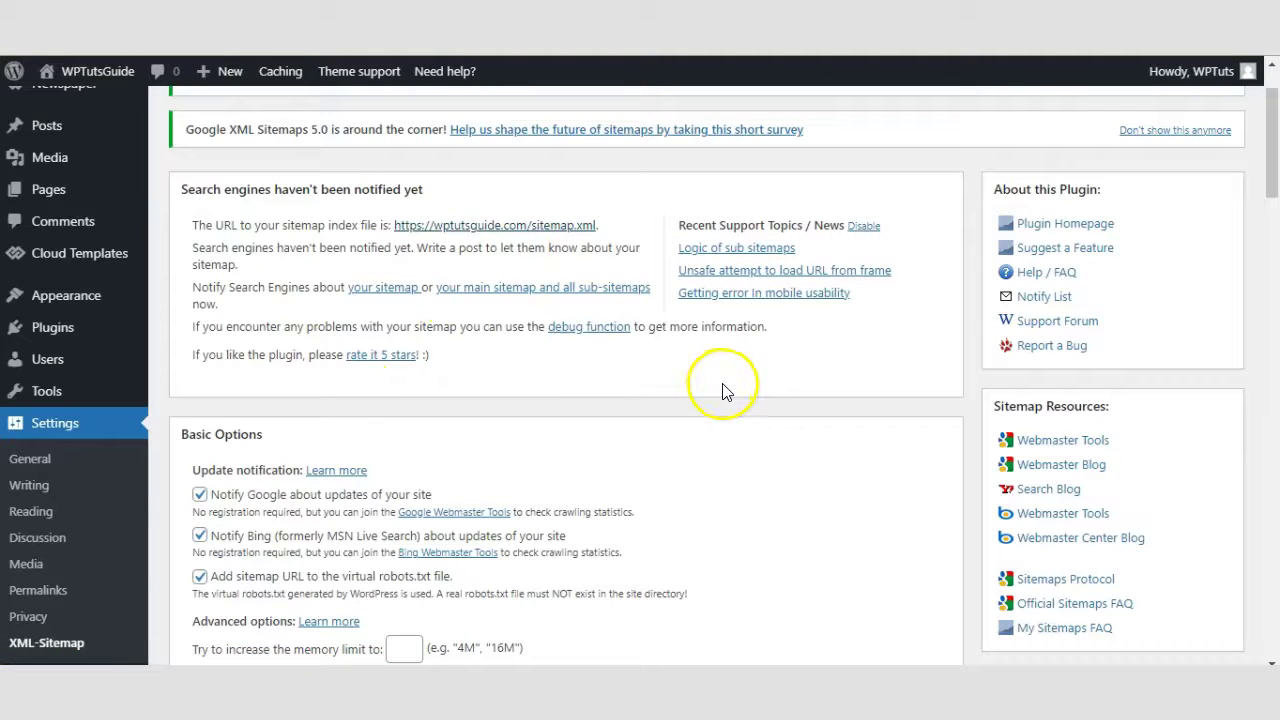
scroll(680, 375, down, 1)
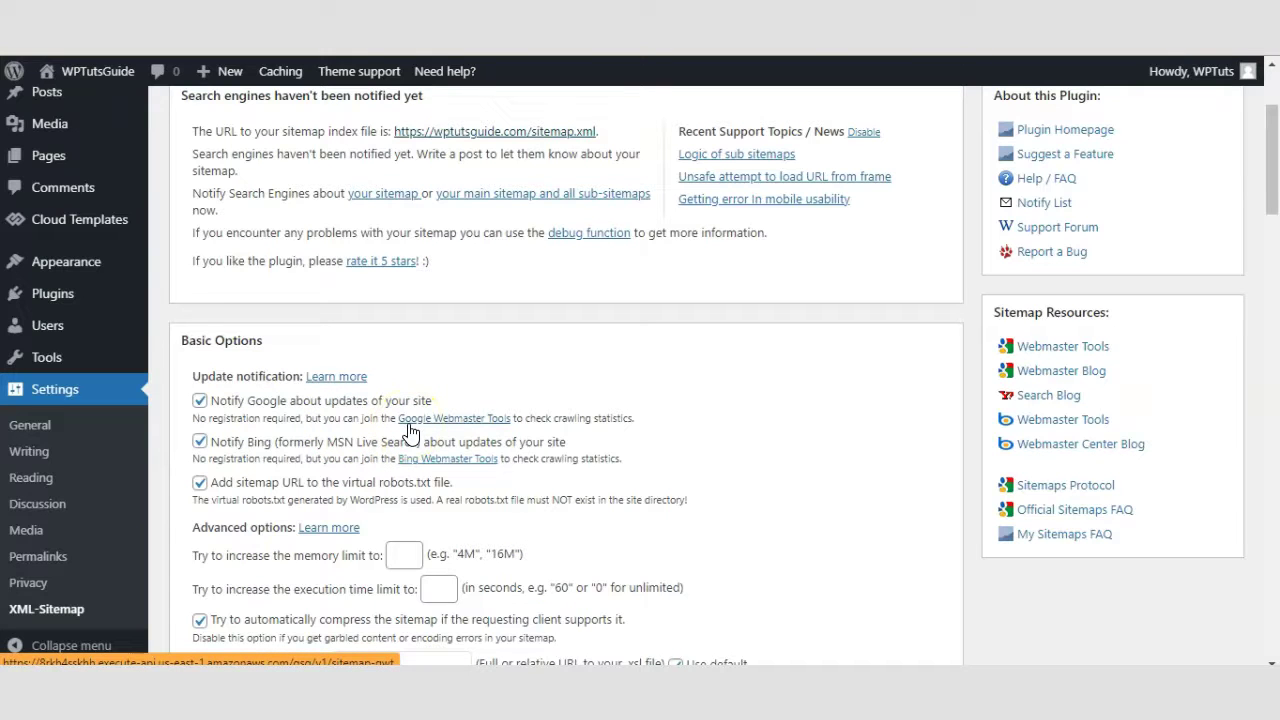
click(510, 322)
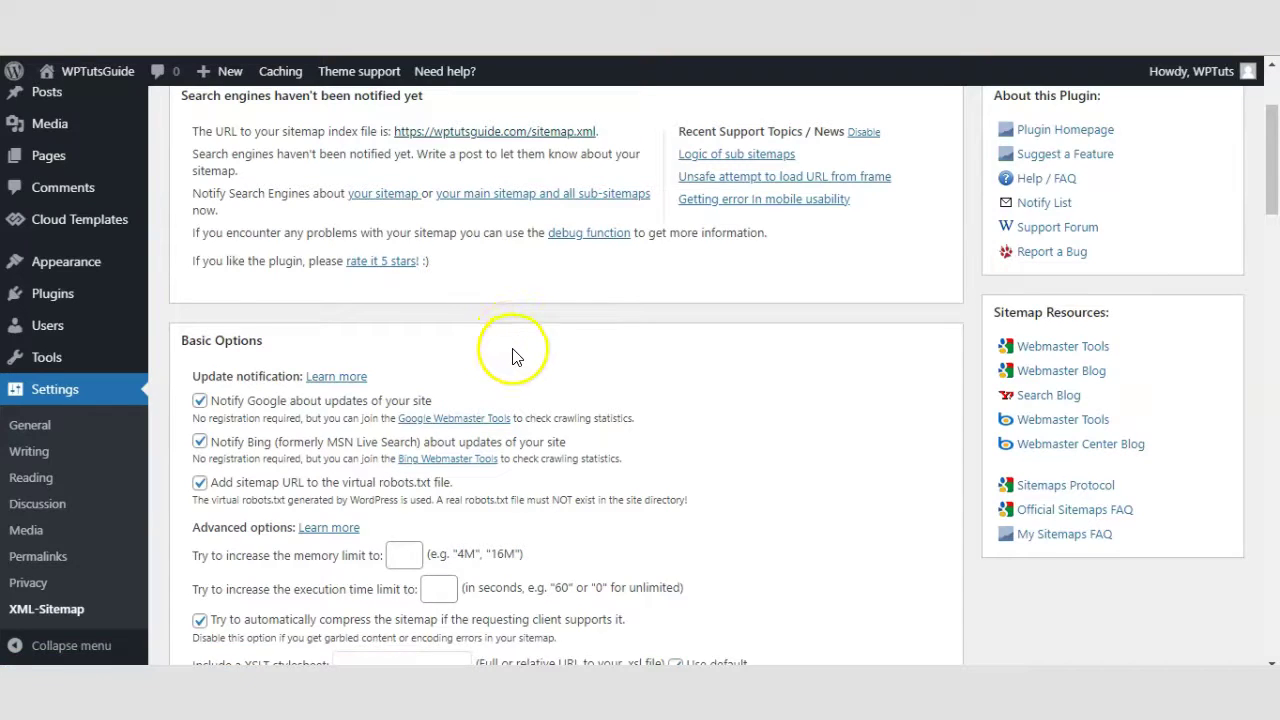
scroll(512, 345, up, 1)
scroll(606, 487, down, 1)
scroll(580, 460, up, 3)
scroll(330, 520, down, 3)
scroll(486, 363, up, 2)
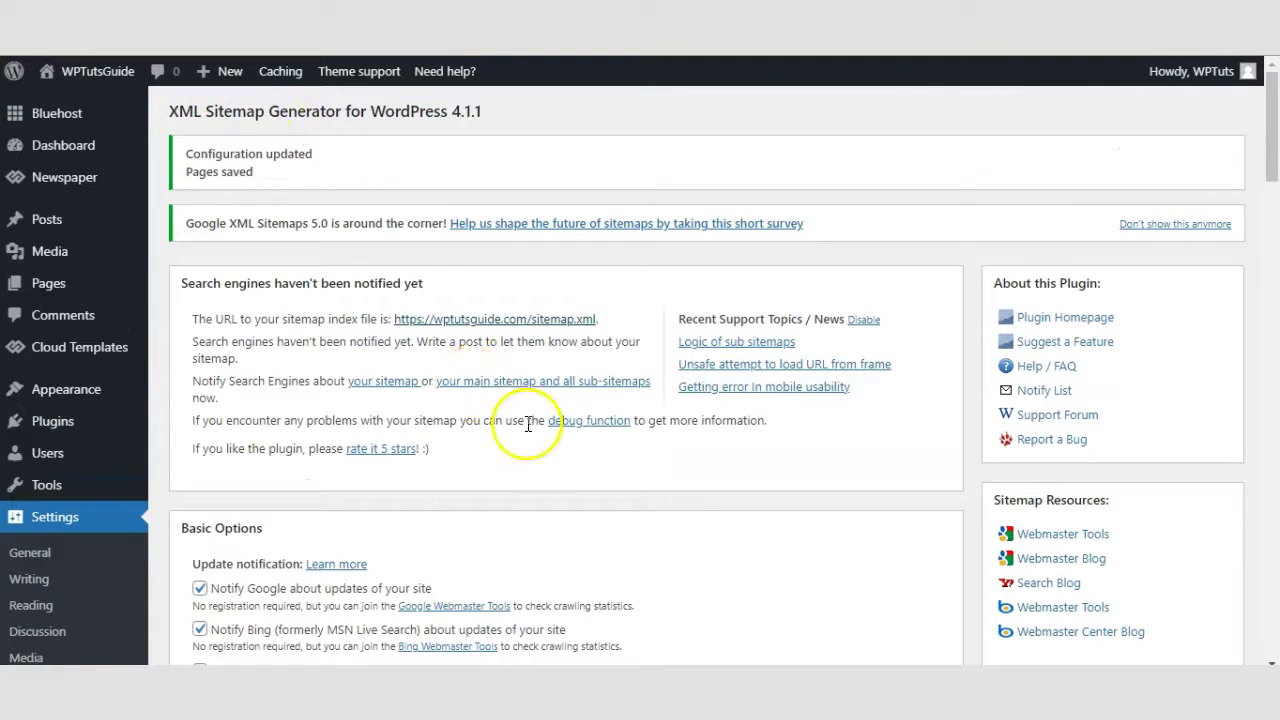
Step: View the sitemap index with its misc, categories, posts, pages and authors sub-sitemaps
scroll(520, 410, down, 2)
scroll(450, 340, up, 2)
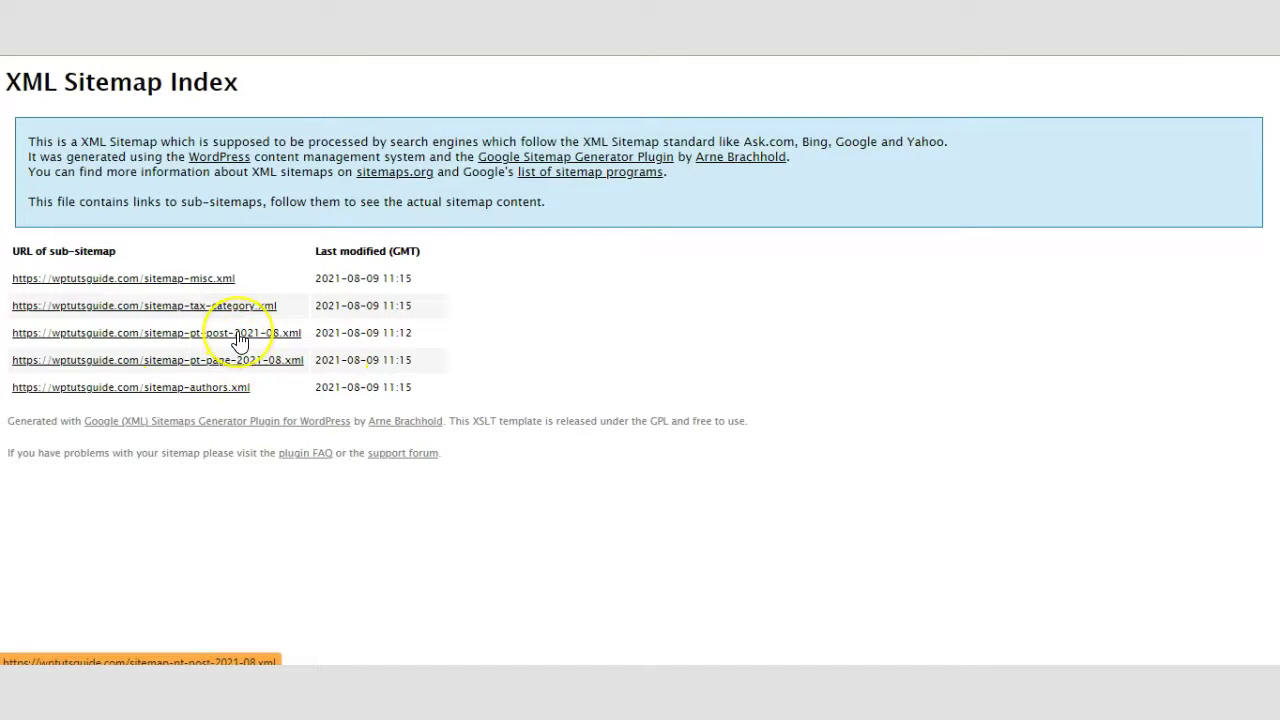
Step: Open sitemap-pt-post-2021-08.xml and check that every post URL shows 100% priority, Always frequency
click(240, 342)
scroll(571, 357, down, 10)
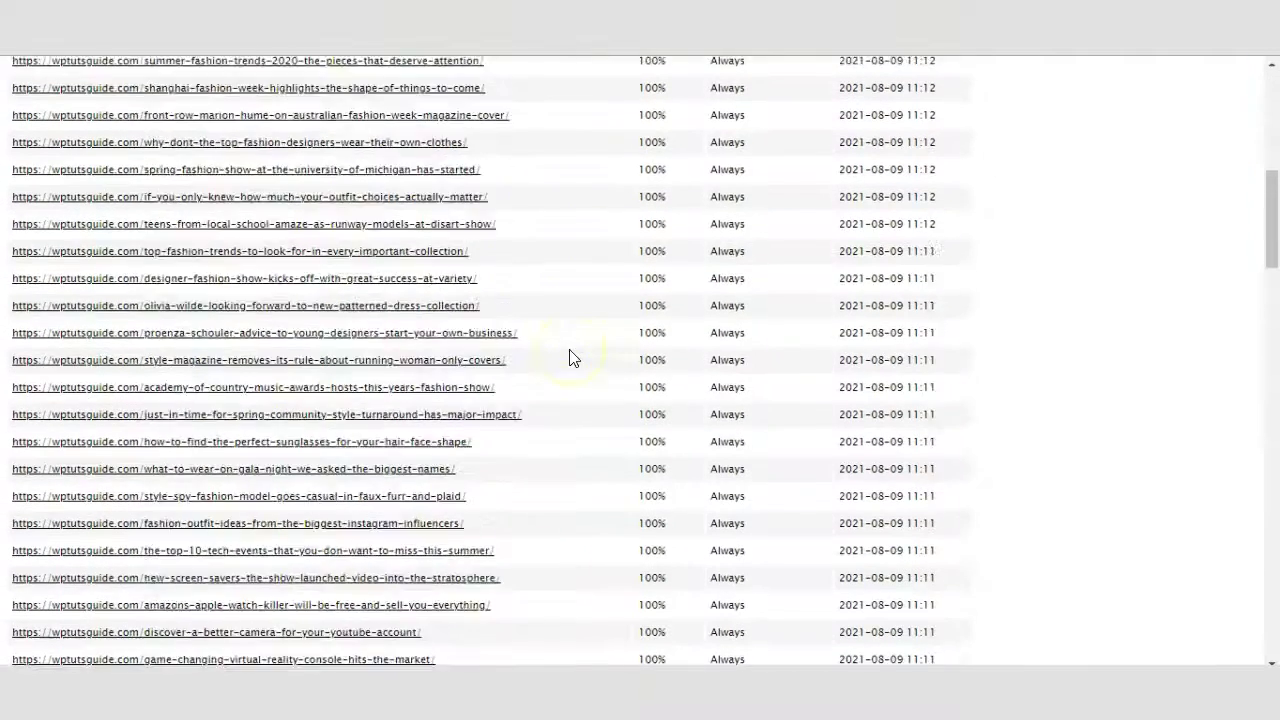
scroll(571, 357, down, 15)
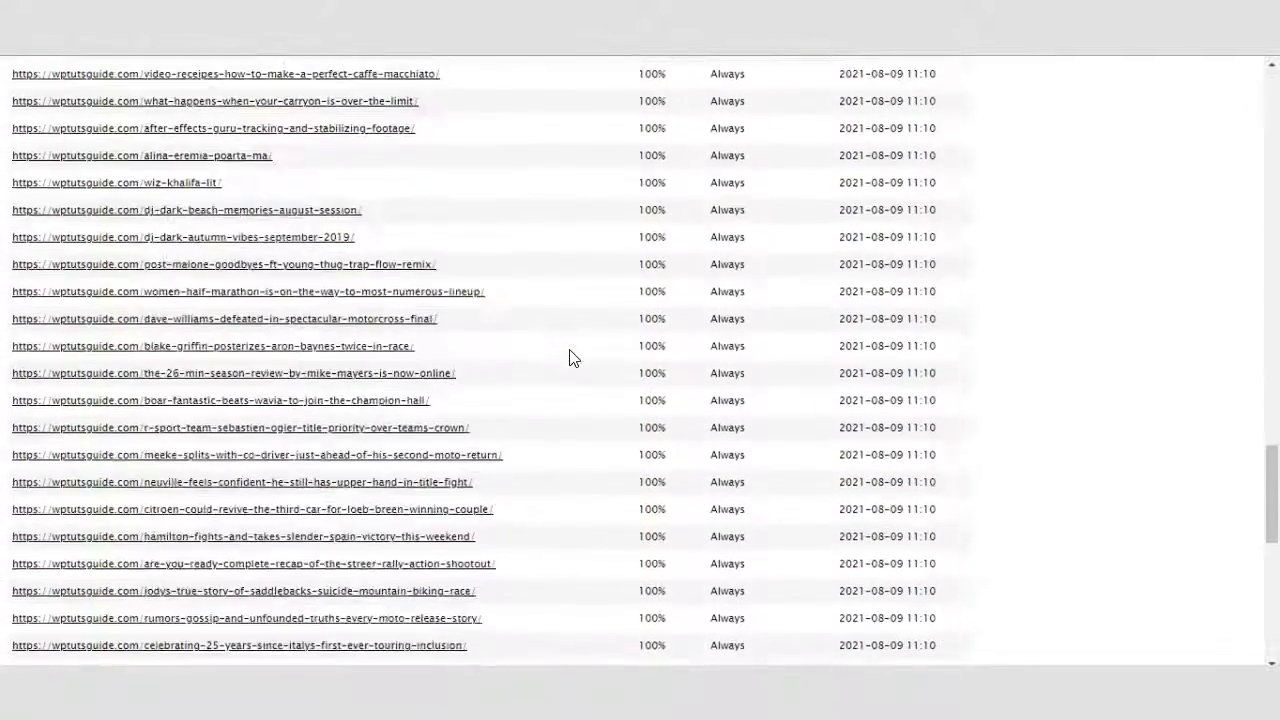
scroll(571, 357, down, 5)
scroll(551, 351, up, 20)
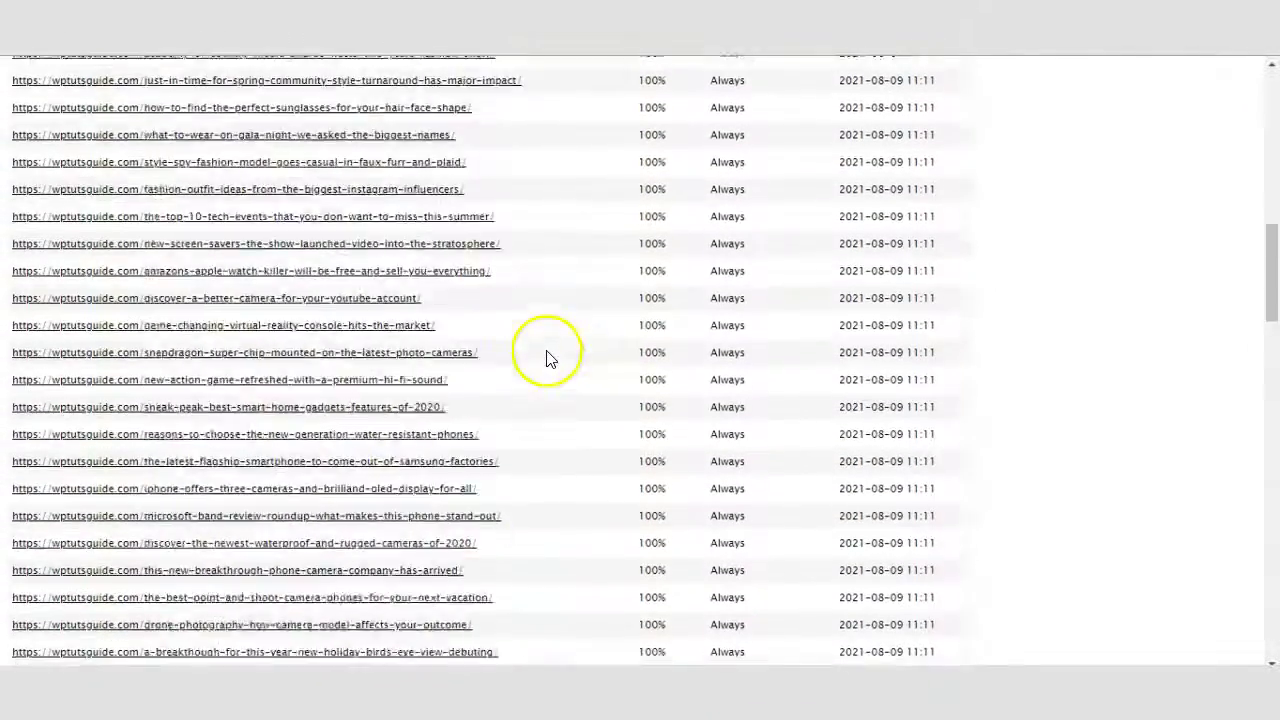
scroll(547, 358, up, 15)
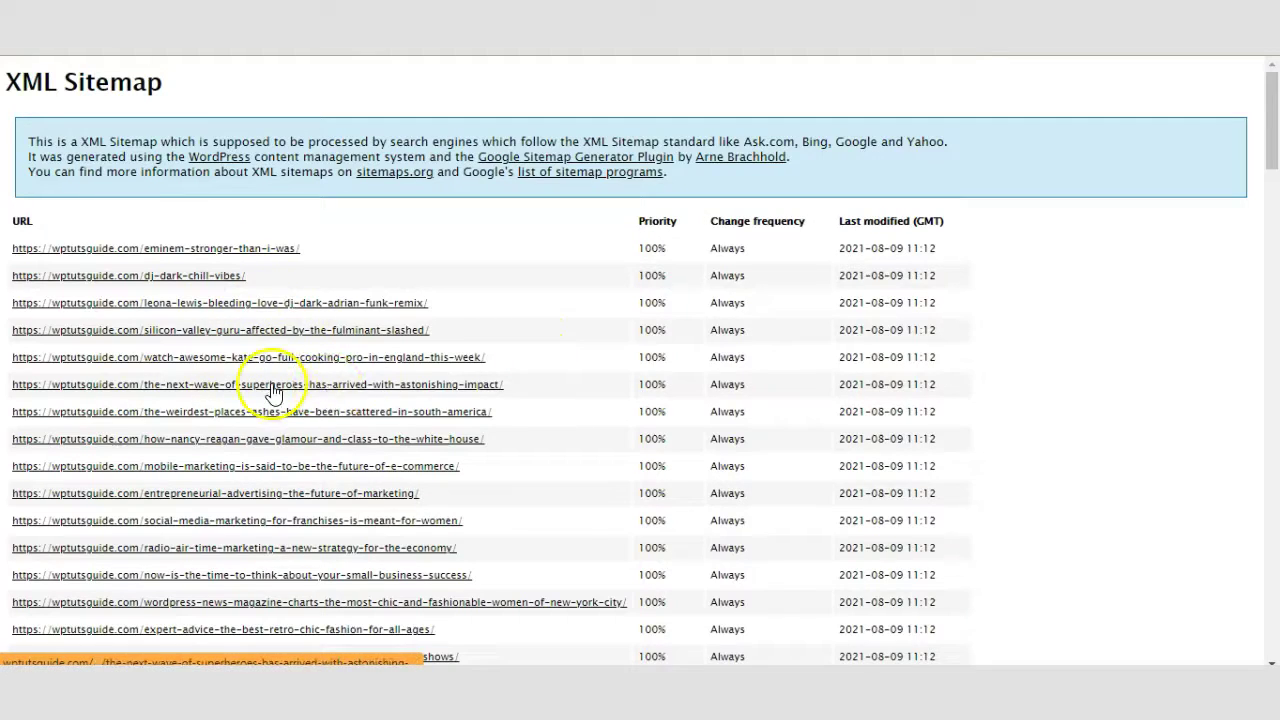
scroll(365, 380, down, 15)
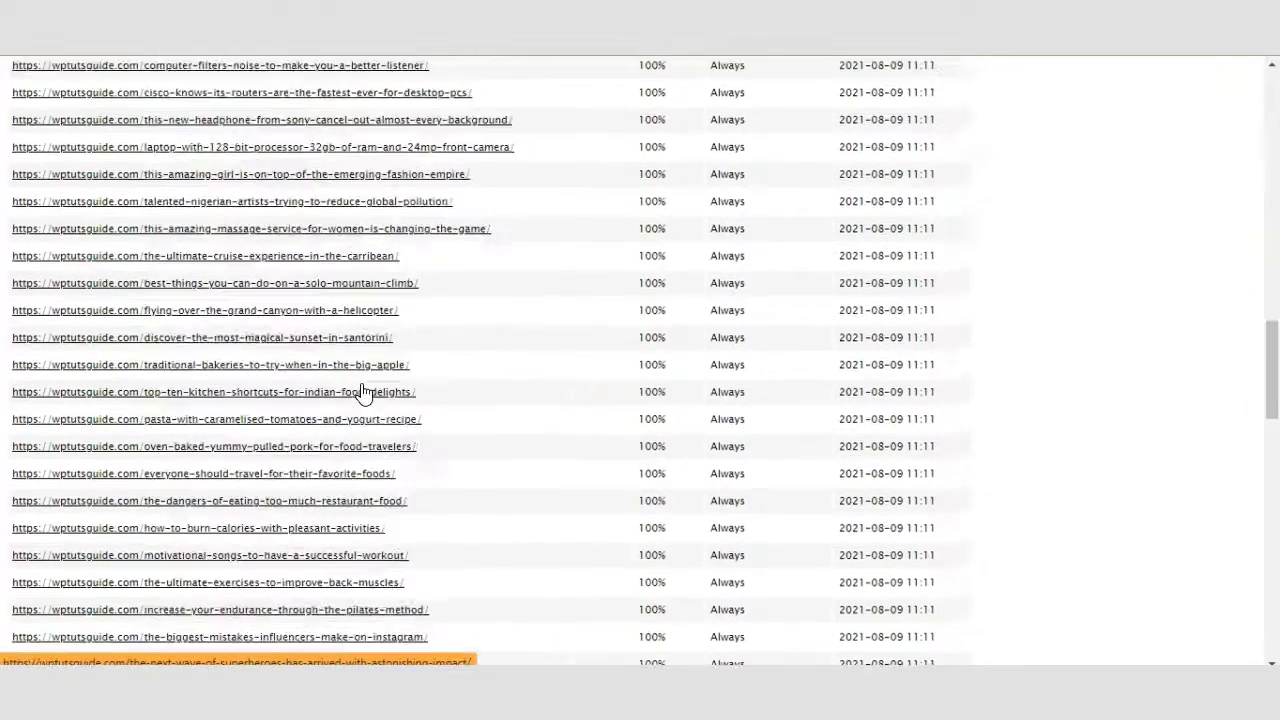
scroll(362, 390, down, 10)
scroll(408, 394, up, 15)
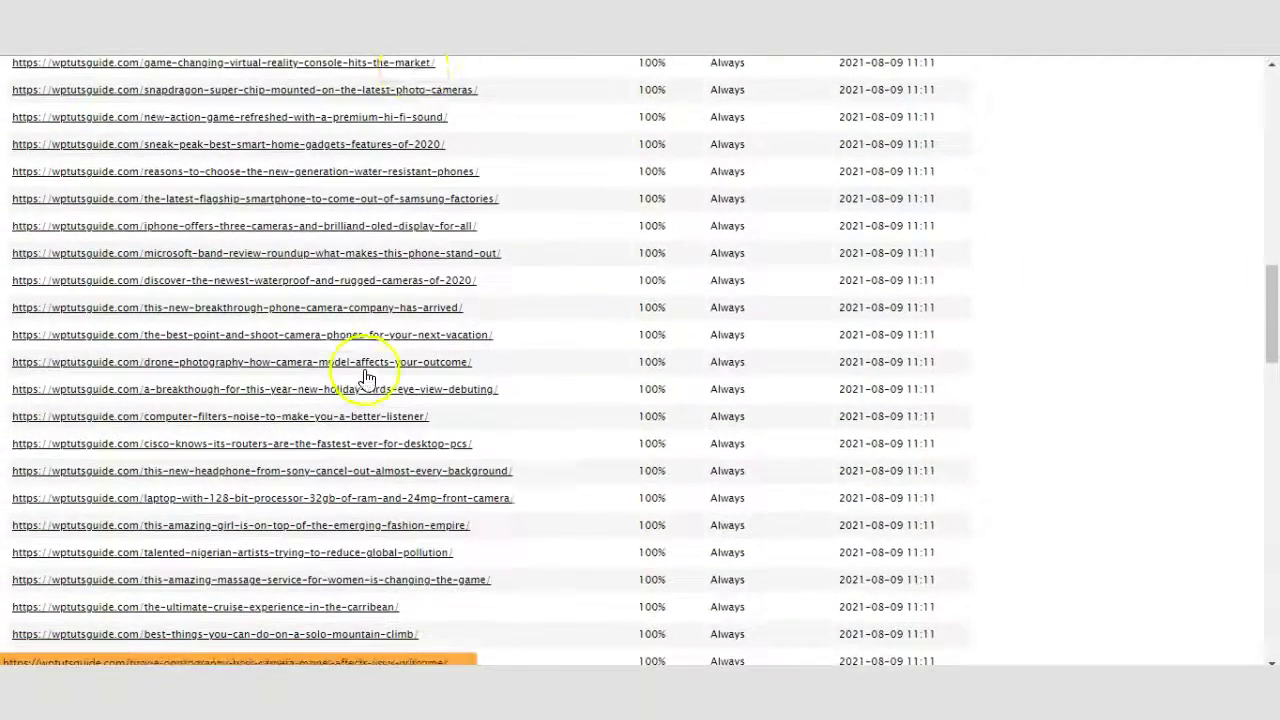